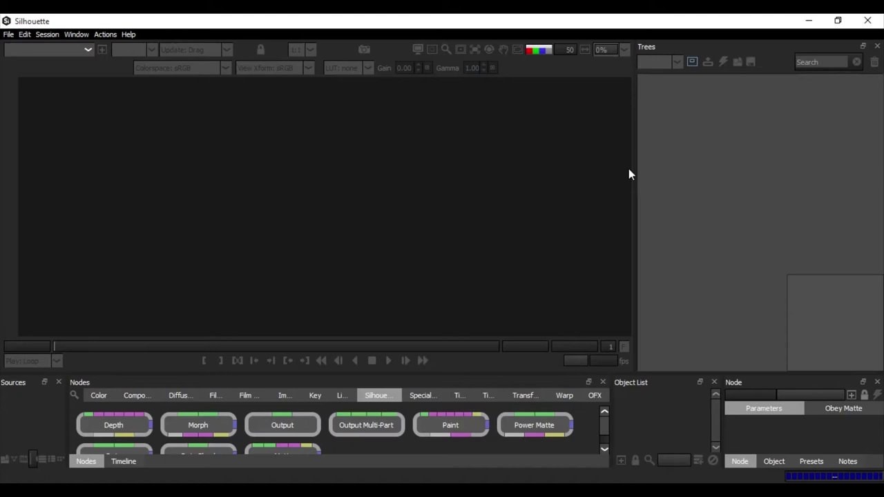
Step: Create a new project named Johnson_v001 in F:/Class/21-05-2020/Basic/WOrk/New folder
click(13, 35)
click(40, 46)
click(780, 125)
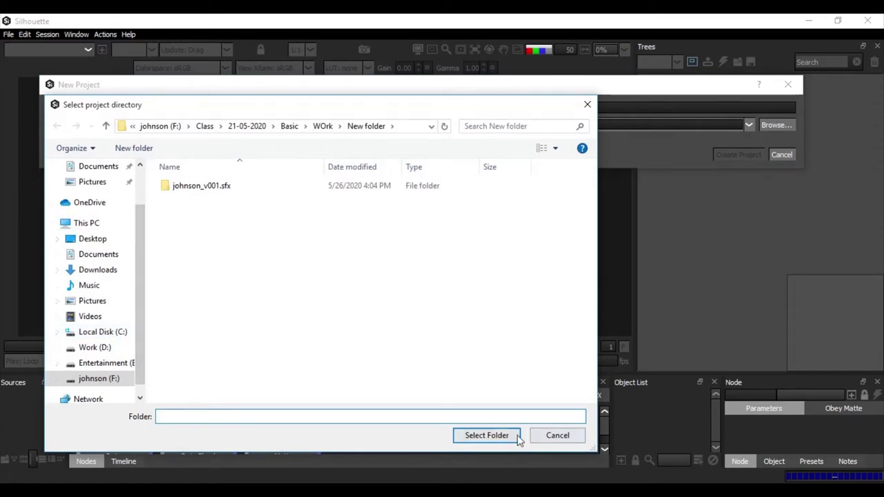
click(487, 435)
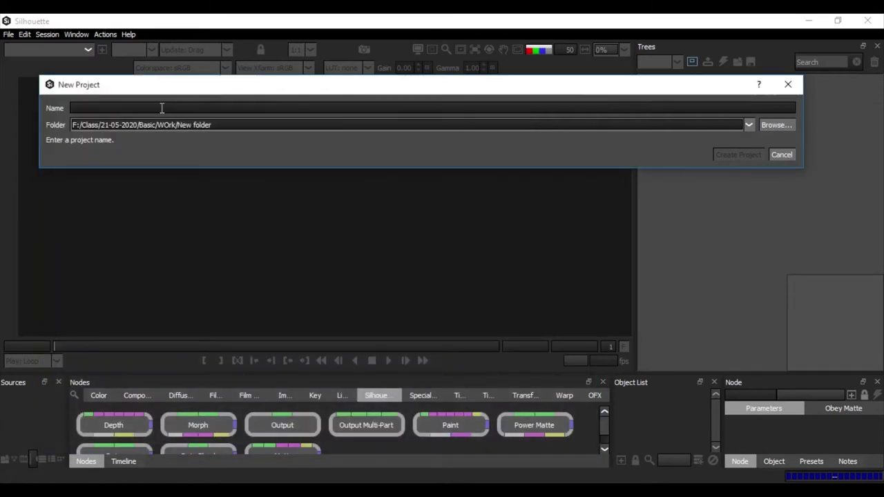
text(Johnson)
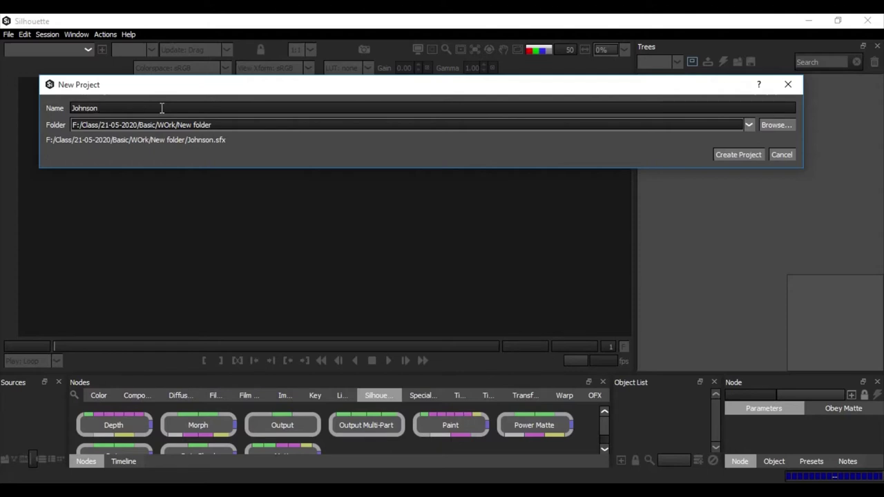
text(_v001)
click(739, 157)
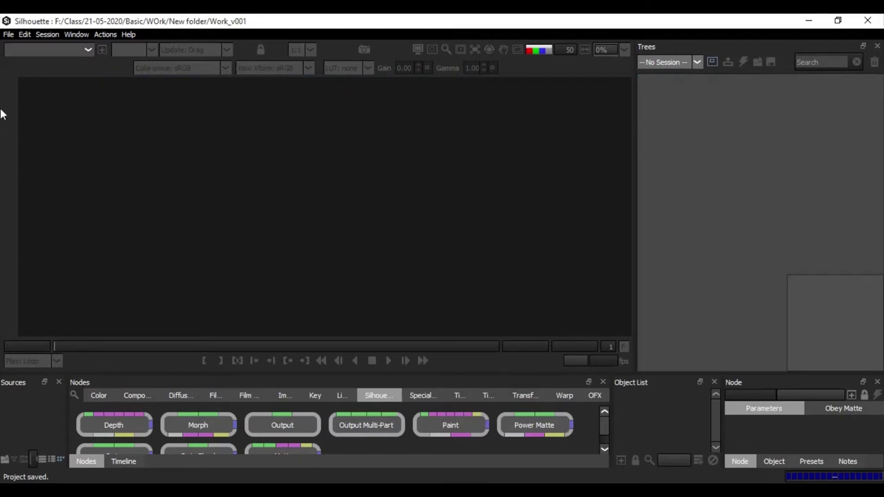
click(8, 34)
Step: Import the Terminator.[2040-2100].jpeg sequence from F:/Class/Footage/Terminator into the project sources
mouse_move(43, 187)
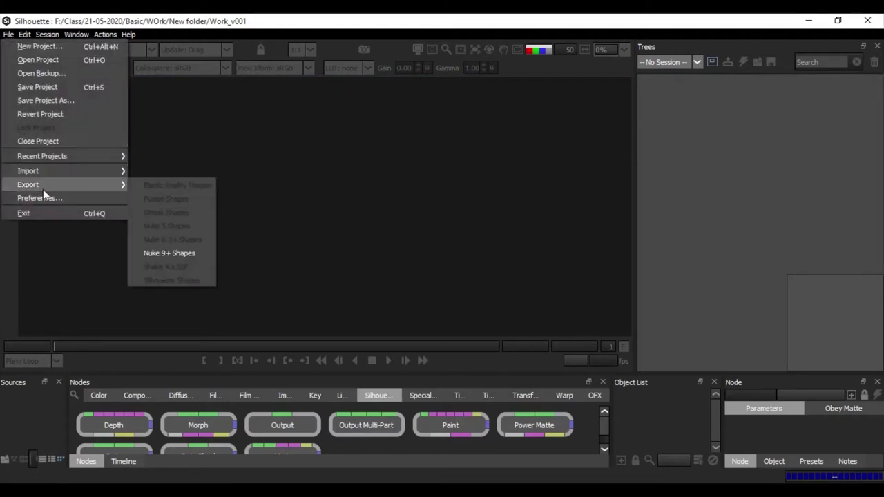
click(165, 170)
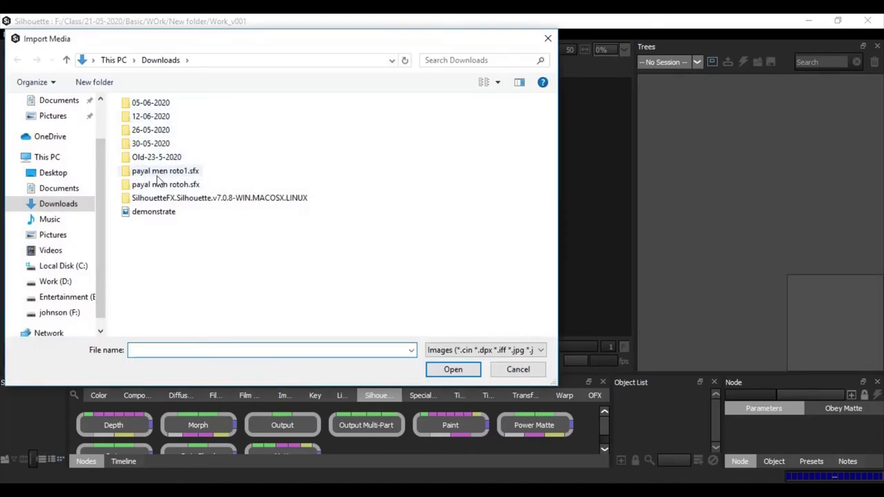
click(59, 312)
double_click(176, 186)
double_click(146, 187)
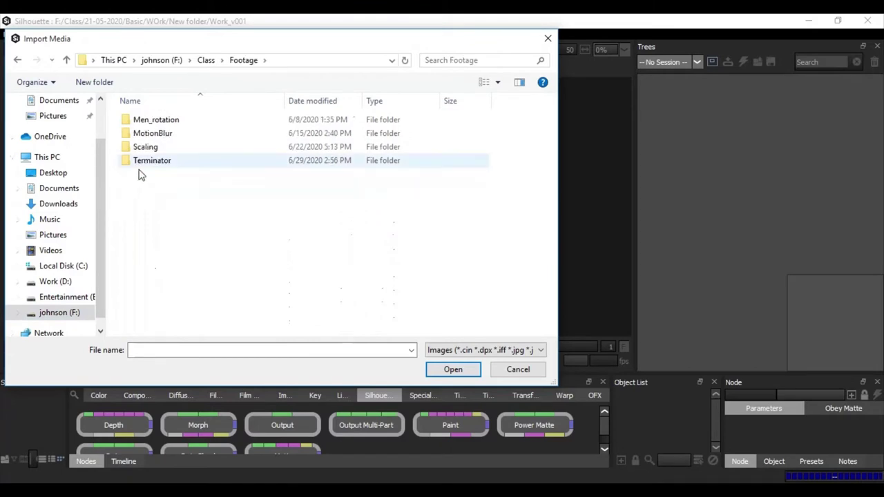
double_click(161, 162)
double_click(158, 119)
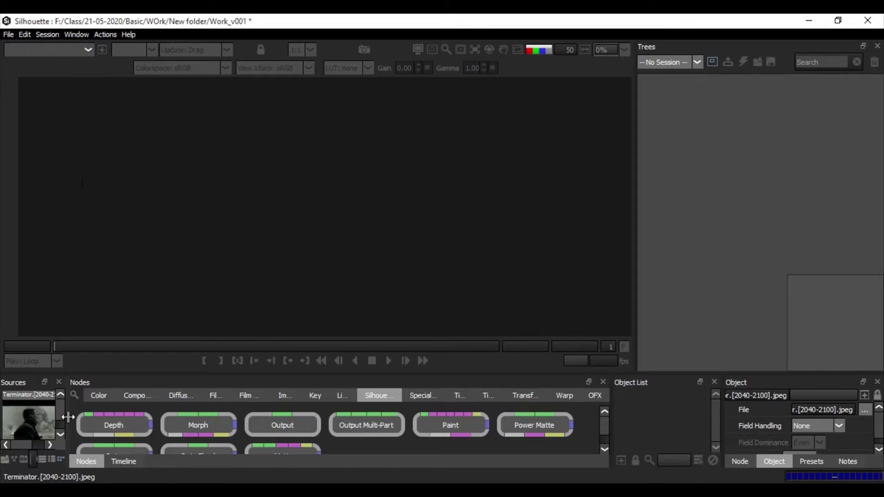
drag(68, 416, 137, 417)
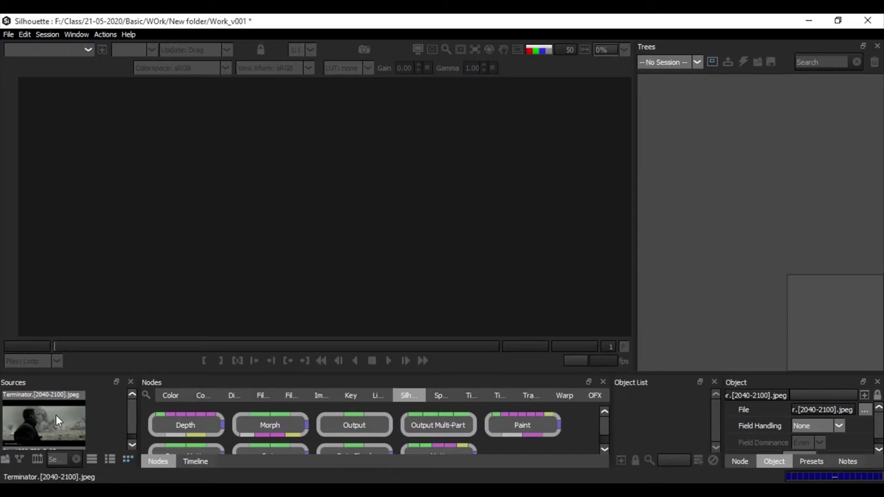
Step: Create a 1280x720, 60 fps session from the Terminator source in the Trees panel
drag(45, 420, 786, 144)
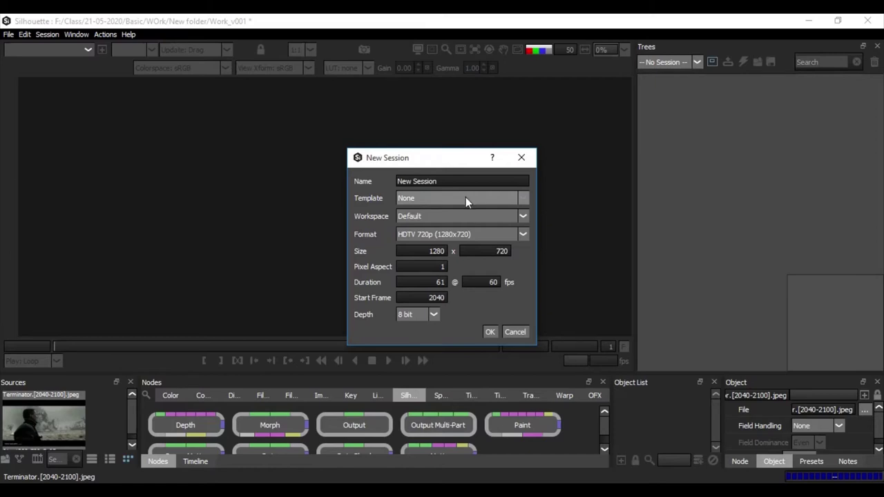
drag(402, 148, 410, 128)
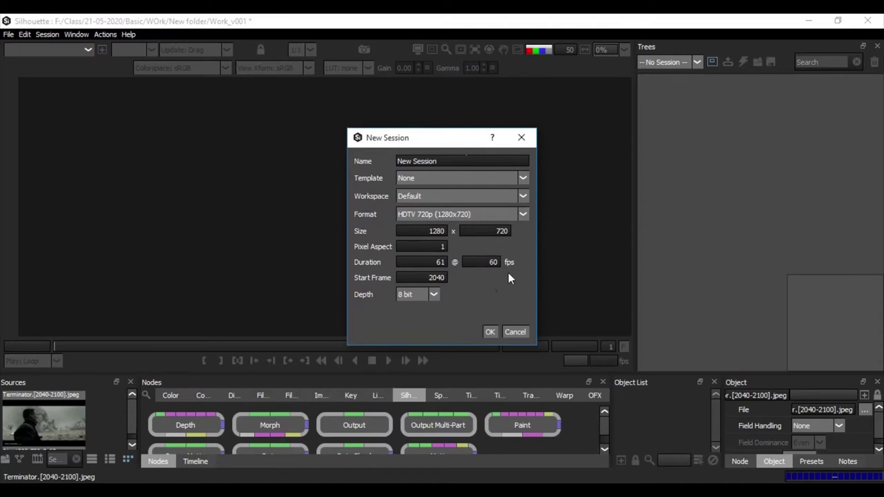
click(489, 332)
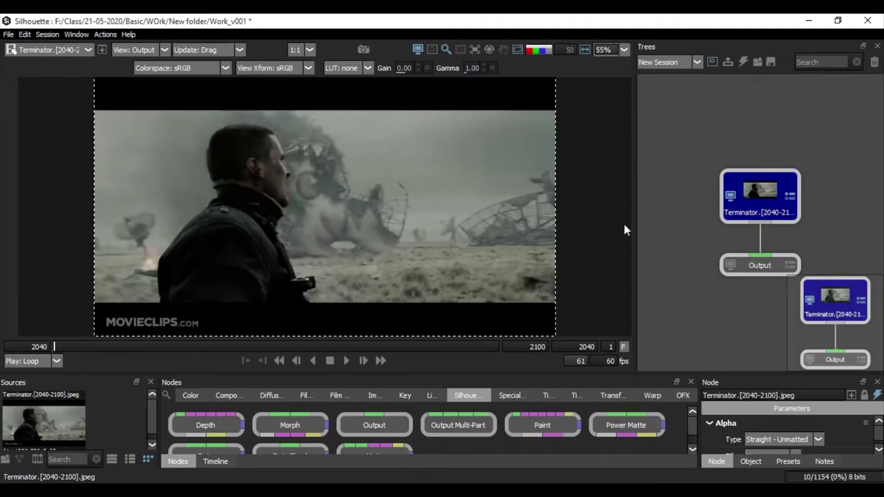
Step: Insert a Roto node from the Silhouette node palette onto the Terminator–Output link
click(763, 276)
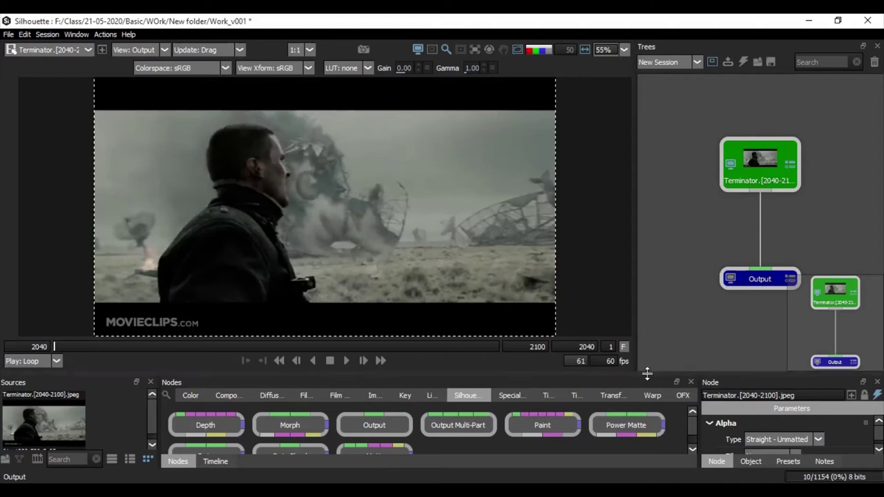
drag(630, 375, 626, 283)
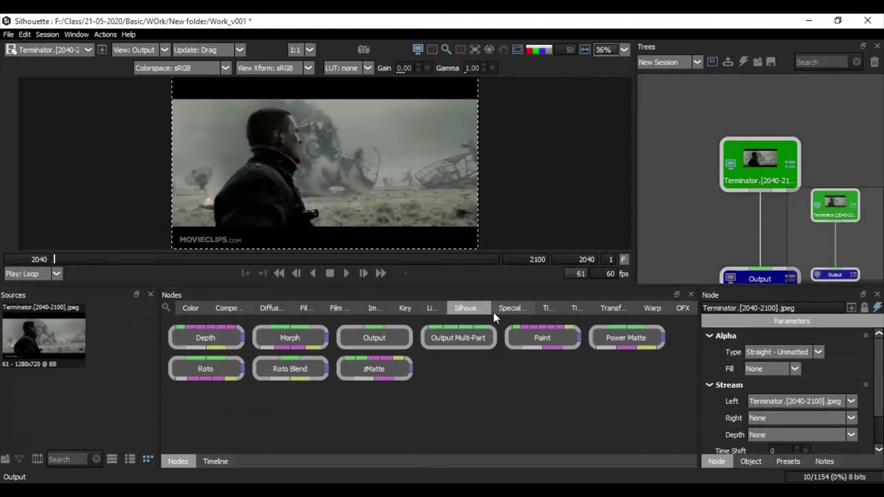
drag(158, 380, 57, 381)
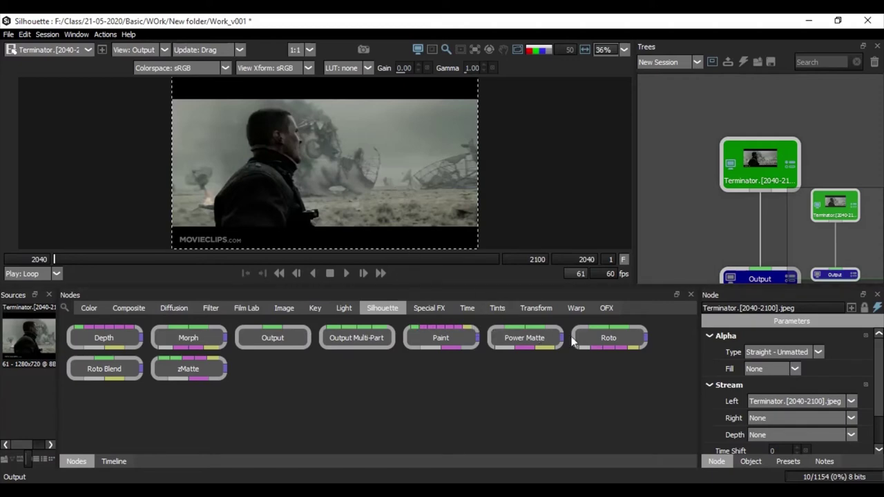
drag(614, 340, 770, 230)
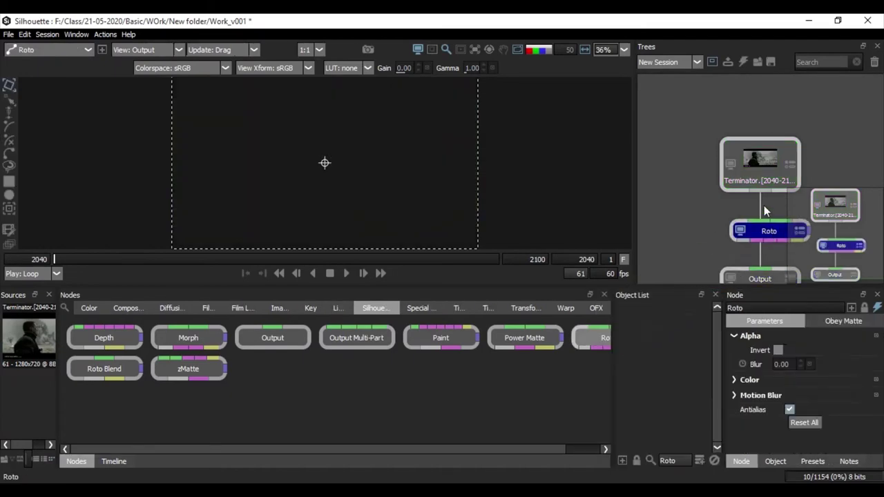
Step: Arrange the Roto node directly under Terminator in the tree and recentre the shot
drag(757, 164, 724, 116)
drag(762, 221, 767, 186)
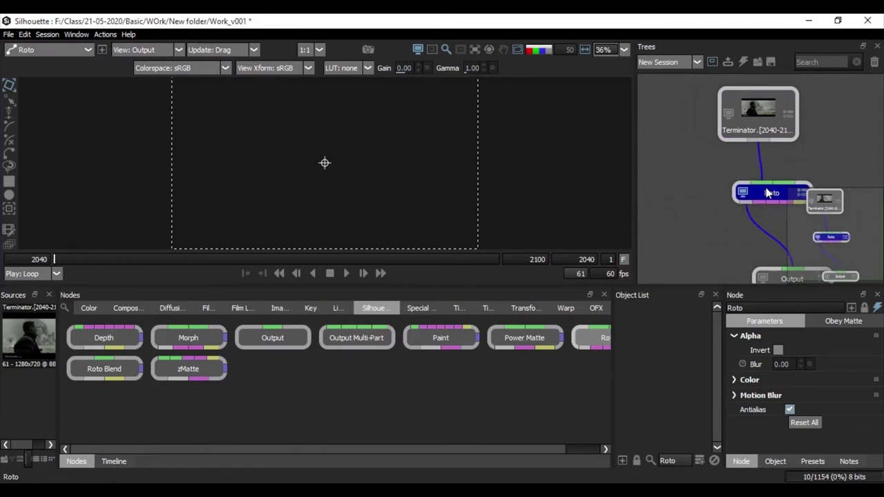
drag(769, 116, 760, 113)
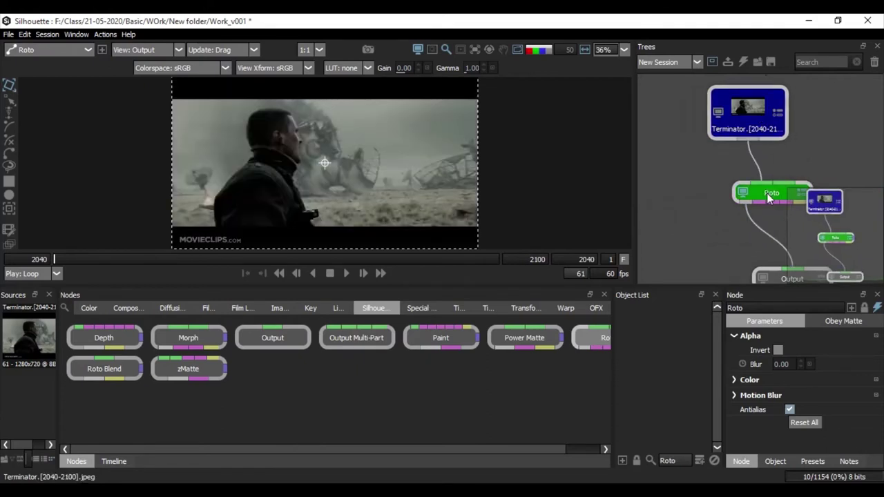
drag(767, 192, 739, 191)
drag(334, 143, 338, 99)
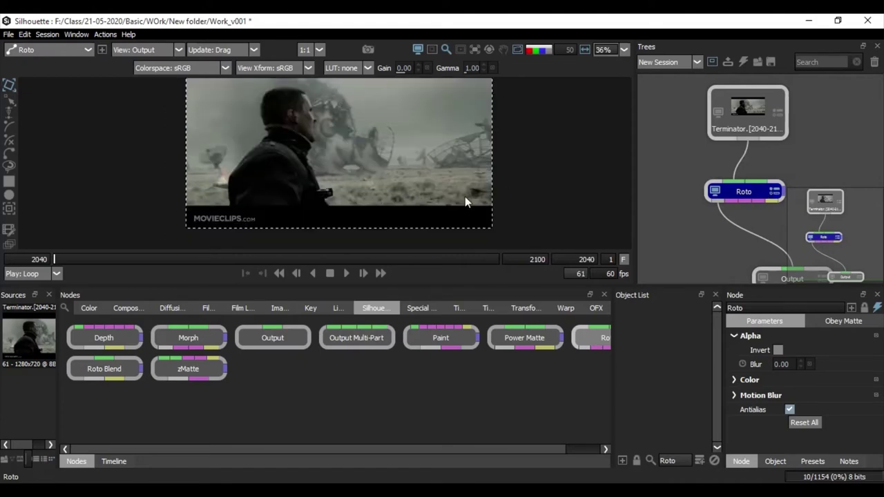
drag(467, 200, 502, 198)
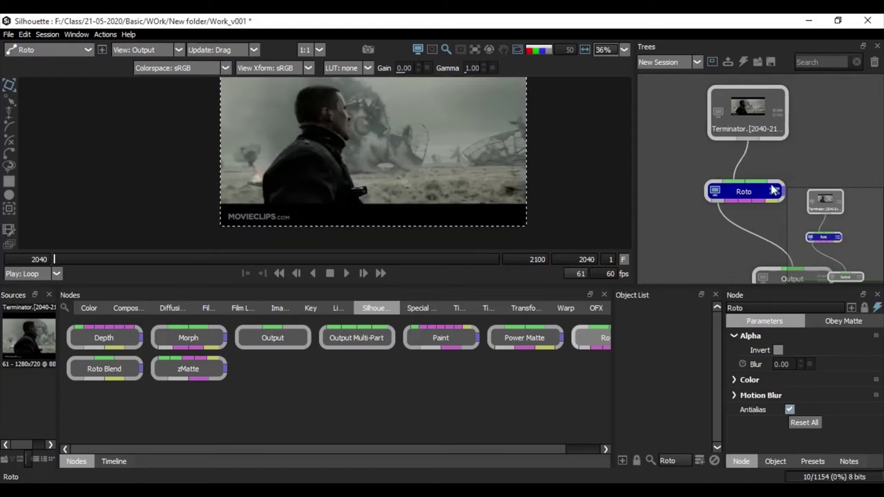
click(750, 110)
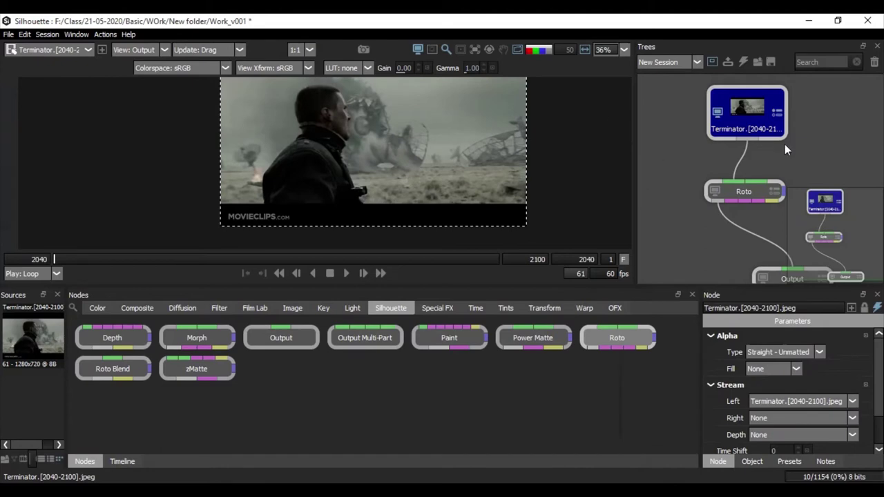
Step: Check the Output node's settings in a widened parameters panel
click(767, 197)
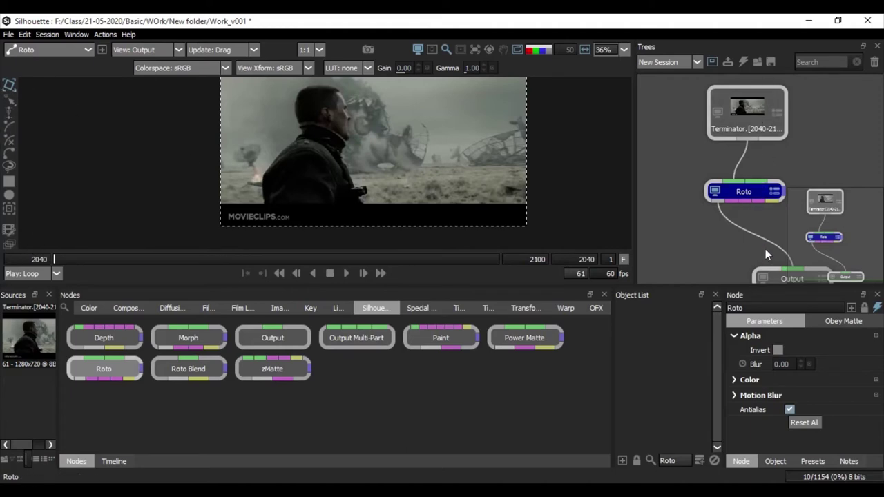
drag(782, 277, 738, 233)
click(738, 233)
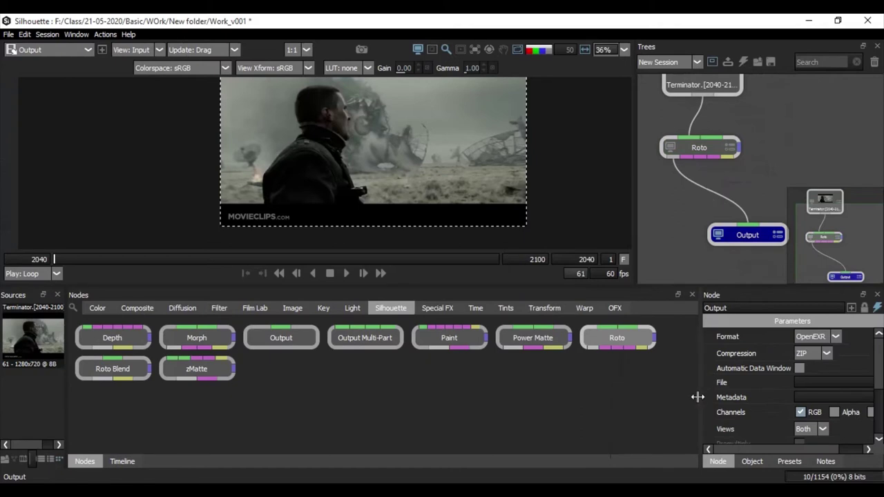
drag(701, 398, 666, 385)
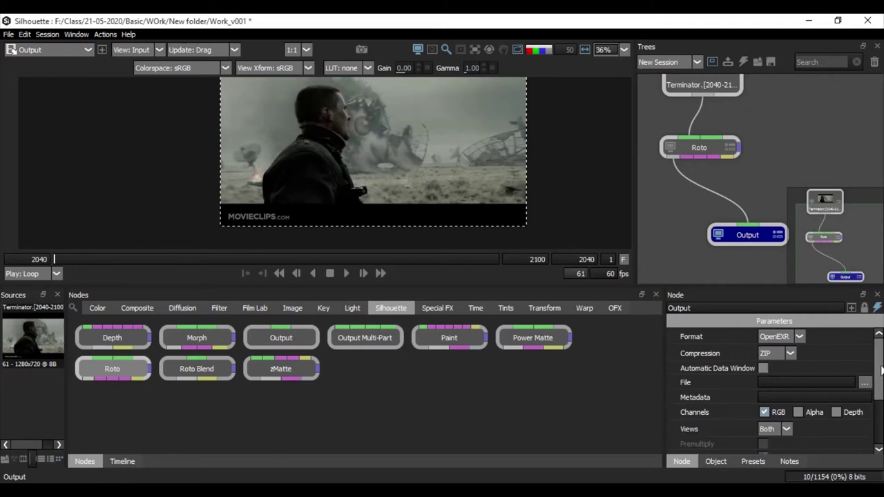
scroll(774, 387, down, 2)
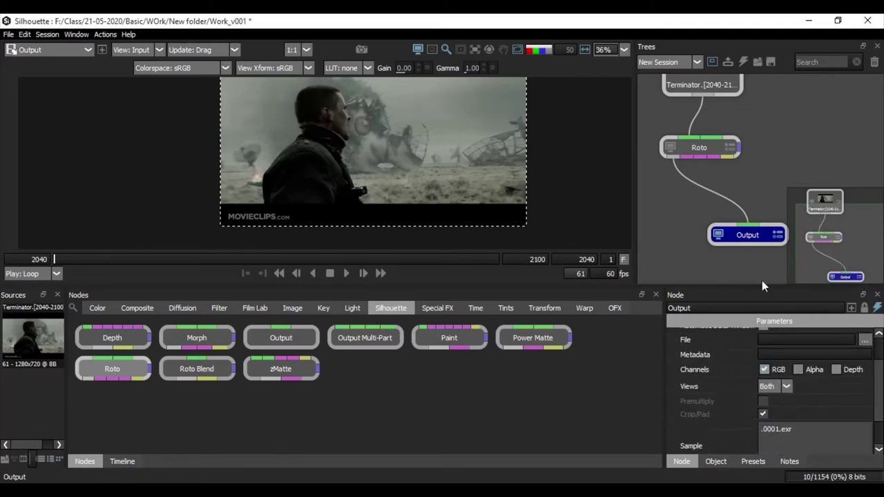
scroll(856, 376, up, 2)
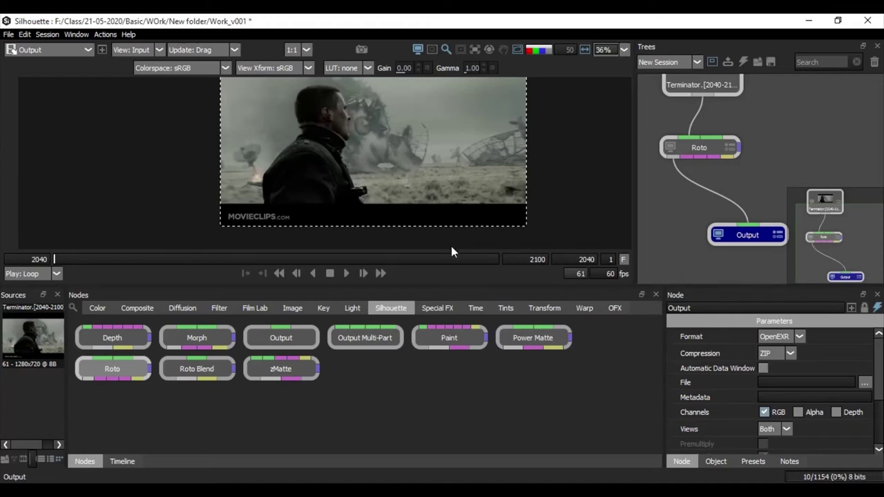
Step: Select the Roto node to show its Alpha, Color, Motion Blur parameters and empty Object List
click(703, 149)
scroll(433, 165, down, 2)
scroll(433, 141, up, 5)
scroll(430, 166, down, 4)
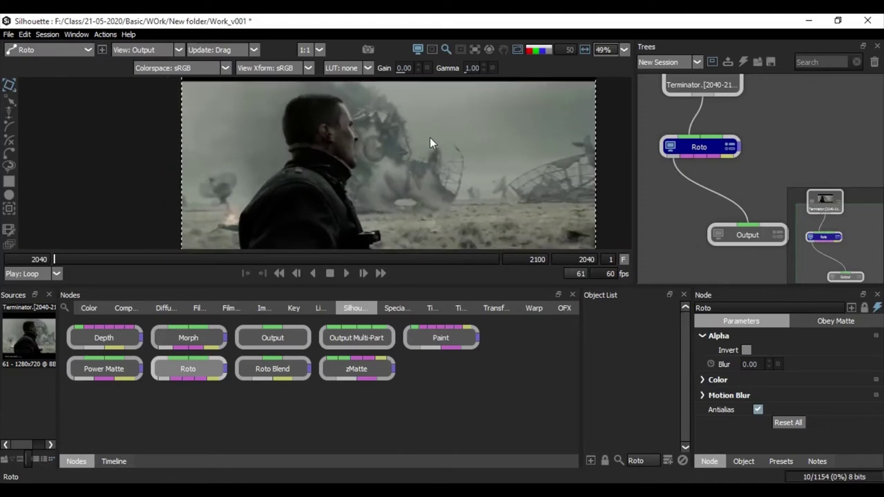
Step: Draw a closed six-point Bezier around the wreckage right of the man's head
drag(385, 153, 358, 128)
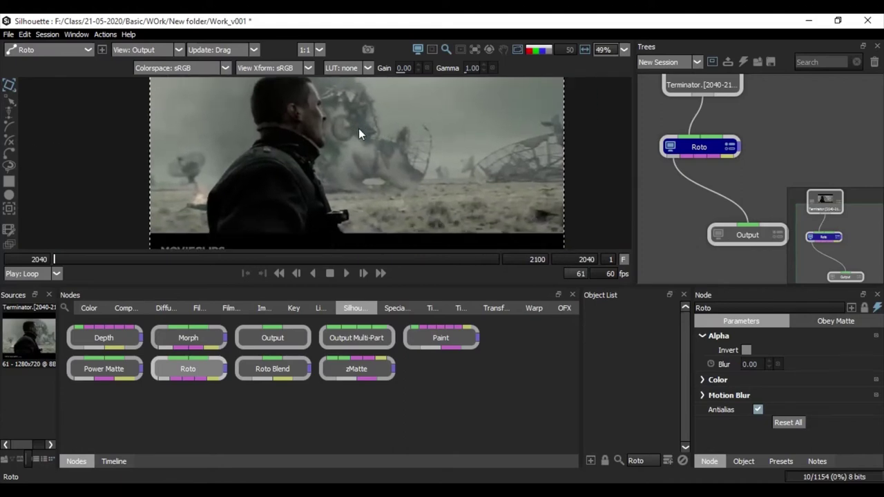
click(389, 109)
click(373, 165)
click(432, 167)
click(469, 138)
click(453, 105)
click(423, 99)
click(389, 109)
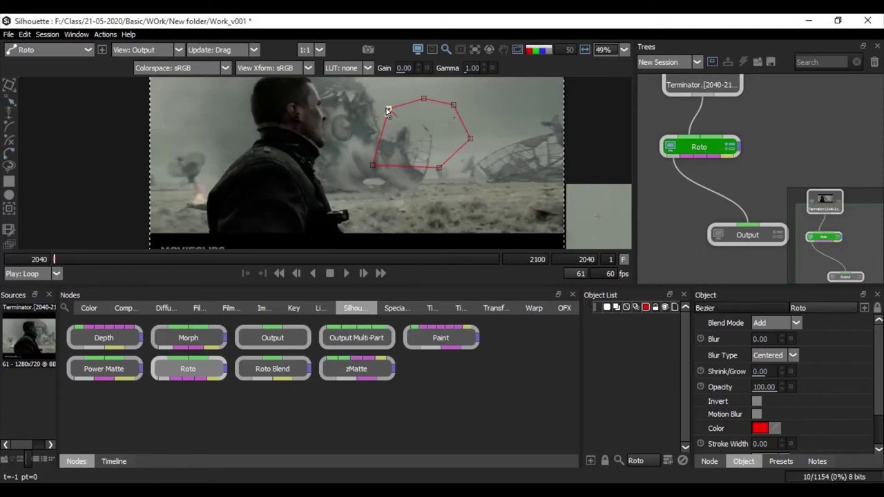
Step: Add an extra edge point to the Bezier, preview the Output, then return to Roto
scroll(436, 96, down, 2)
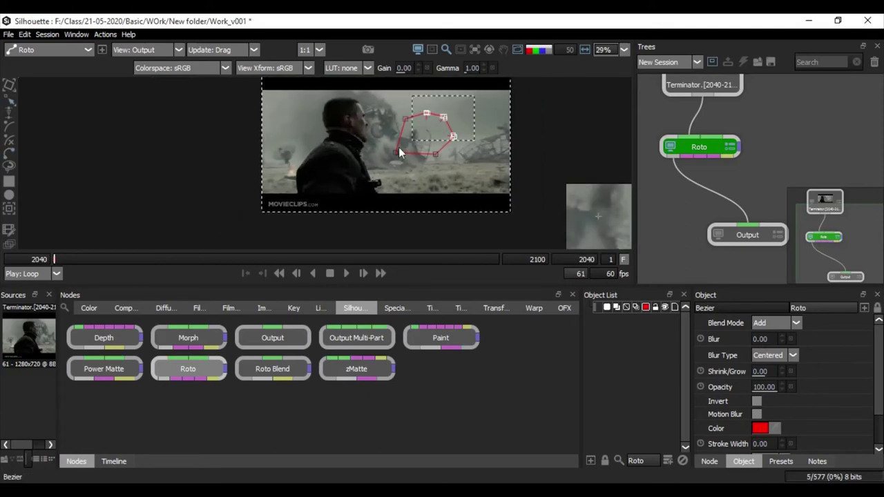
scroll(397, 130, up, 5)
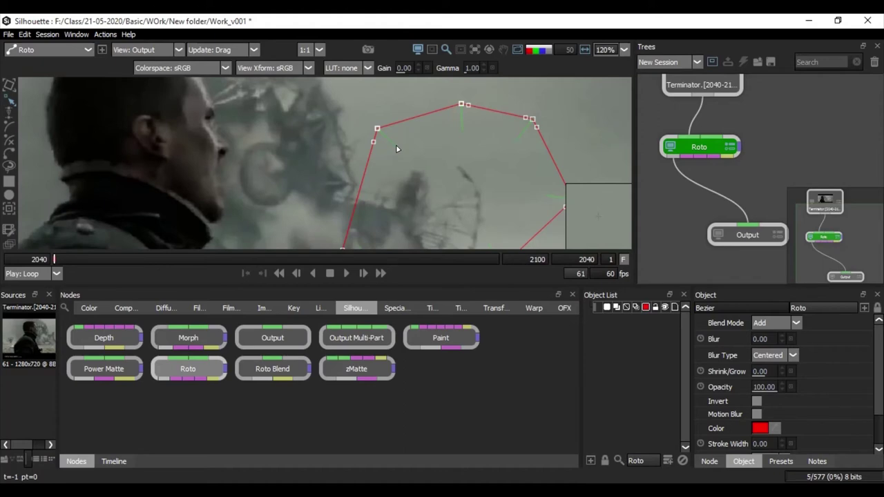
click(407, 159)
scroll(414, 129, down, 4)
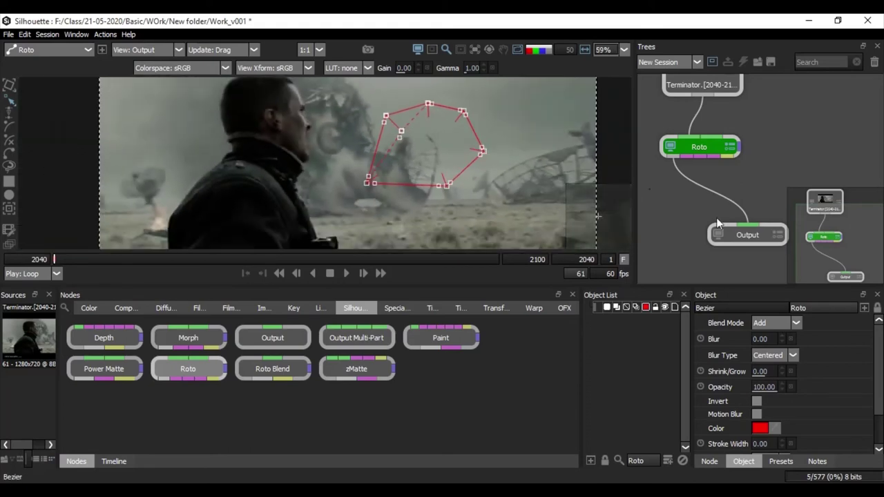
click(752, 236)
click(712, 156)
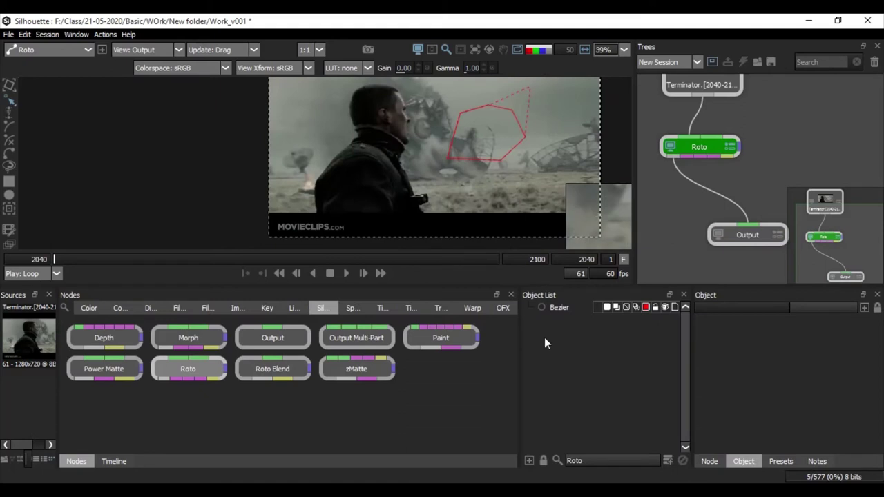
Step: Delete the test Bezier, pick Magnetic Freehand, and maximize the viewer on the man's head
right_click(555, 311)
click(569, 333)
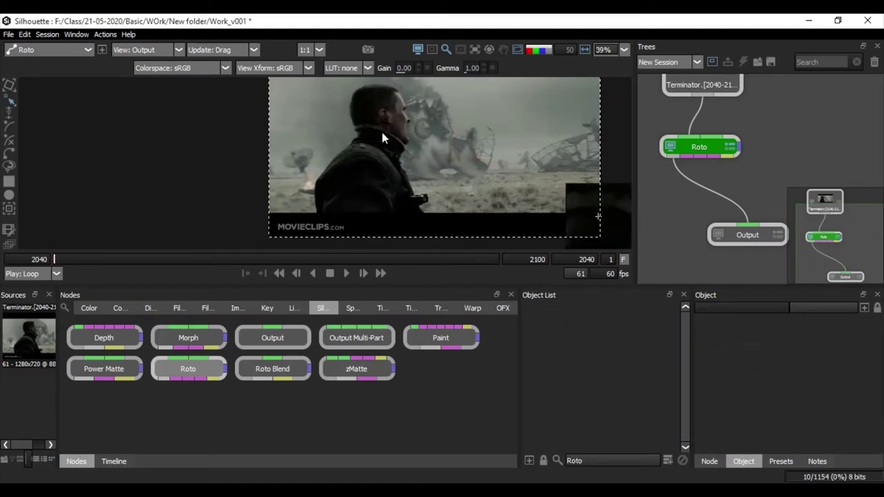
click(10, 169)
scroll(407, 125, up, 3)
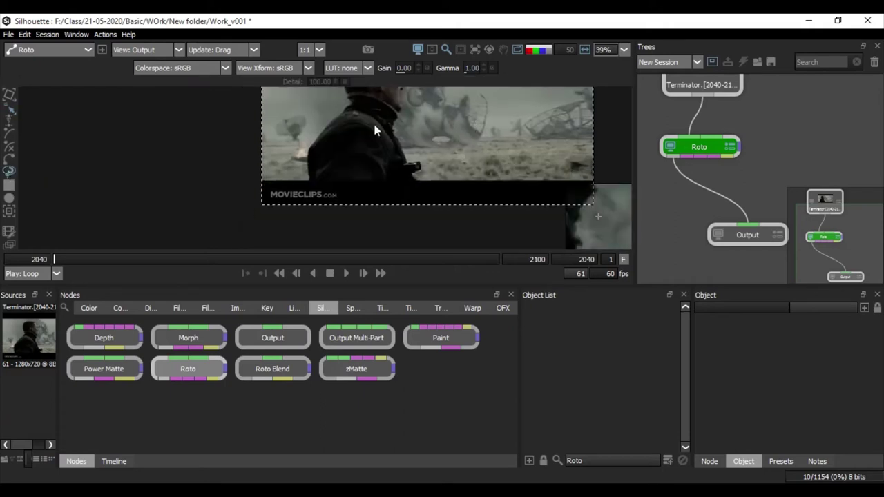
drag(345, 98, 352, 156)
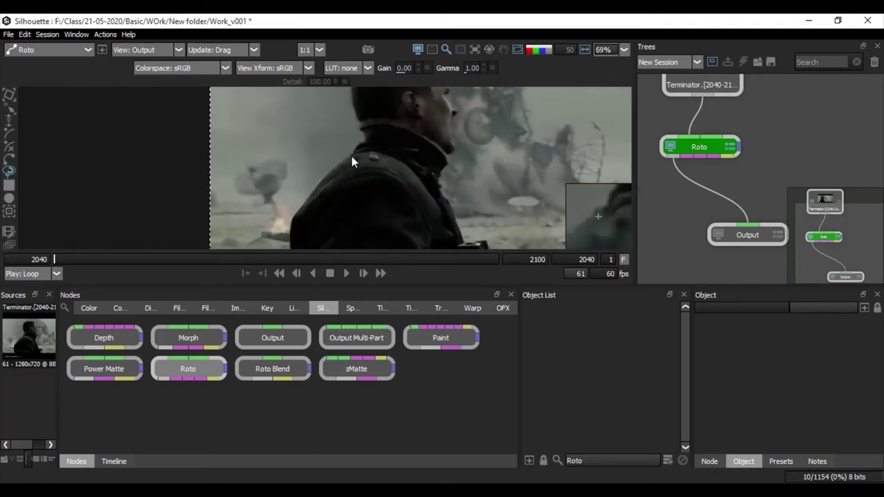
key(shift+F2)
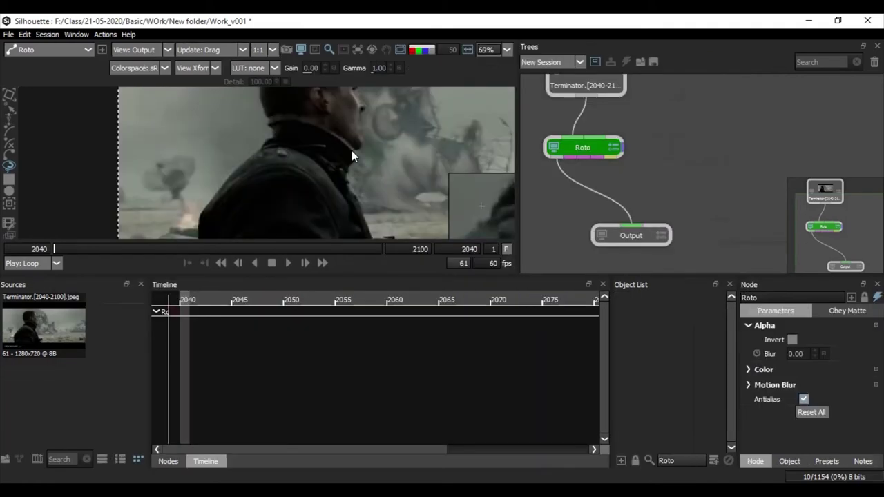
key(grave)
scroll(505, 191, up, 5)
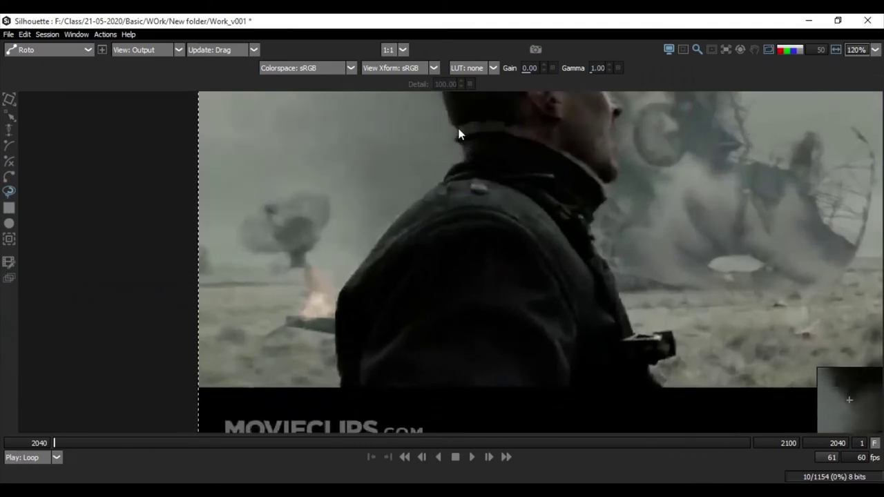
Step: Trace a freehand outline of the man's shoulder and pull its edge points to fit
mouse_move(459, 163)
mouse_down()
mouse_move(353, 272)
mouse_move(335, 314)
mouse_move(336, 399)
mouse_move(542, 413)
mouse_move(549, 194)
mouse_move(459, 163)
mouse_up()
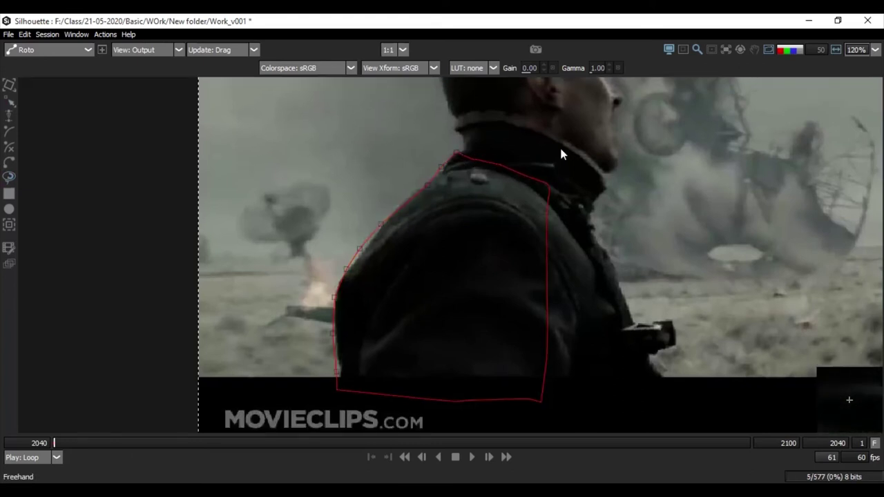
drag(622, 111, 390, 371)
scroll(432, 192, up, 2)
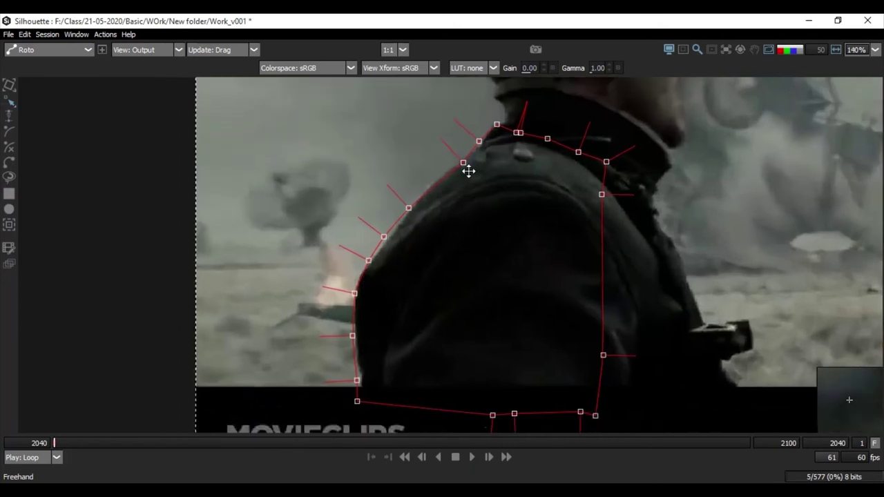
click(465, 161)
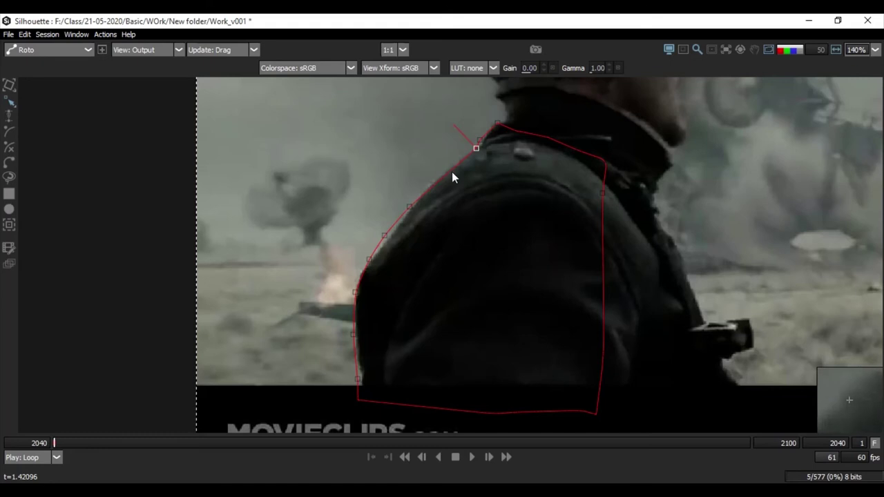
click(413, 207)
click(385, 236)
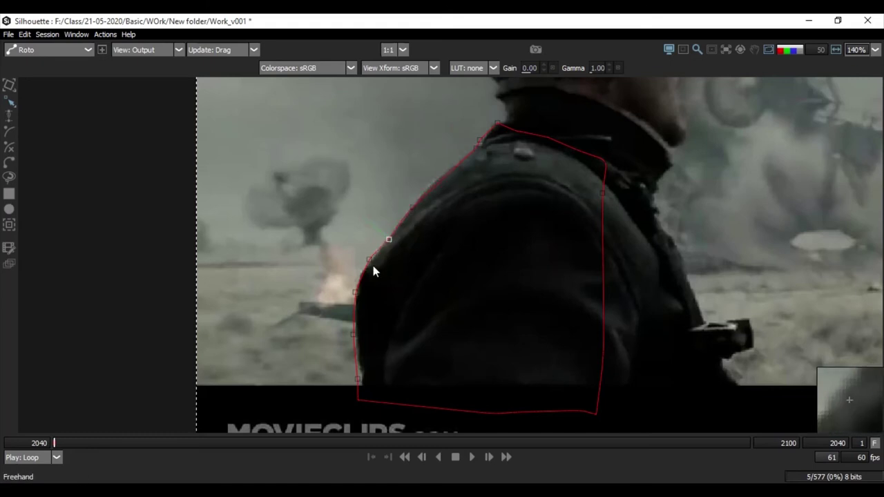
click(371, 260)
drag(360, 295, 360, 275)
scroll(429, 260, down, 2)
Step: Select and deselect the shoulder shape's points to review the outline's fit
click(505, 139)
drag(601, 117, 286, 435)
scroll(406, 237, up, 1)
scroll(407, 237, up, 3)
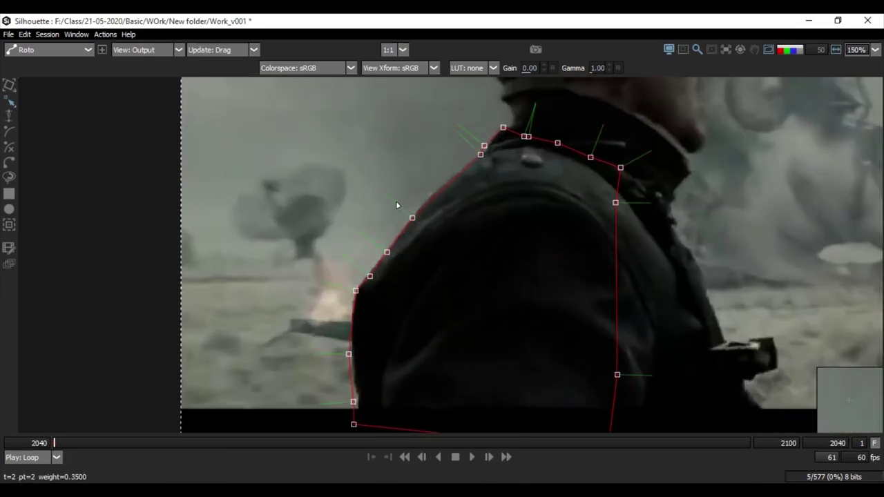
click(398, 214)
click(404, 211)
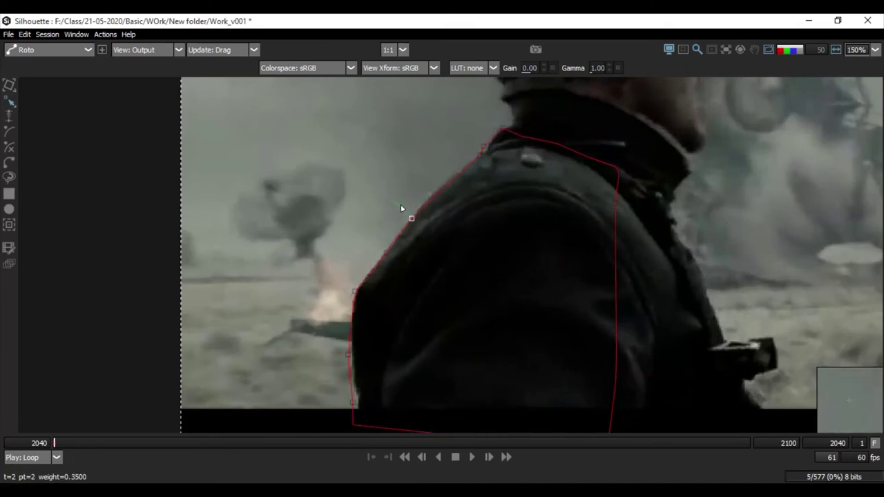
click(359, 143)
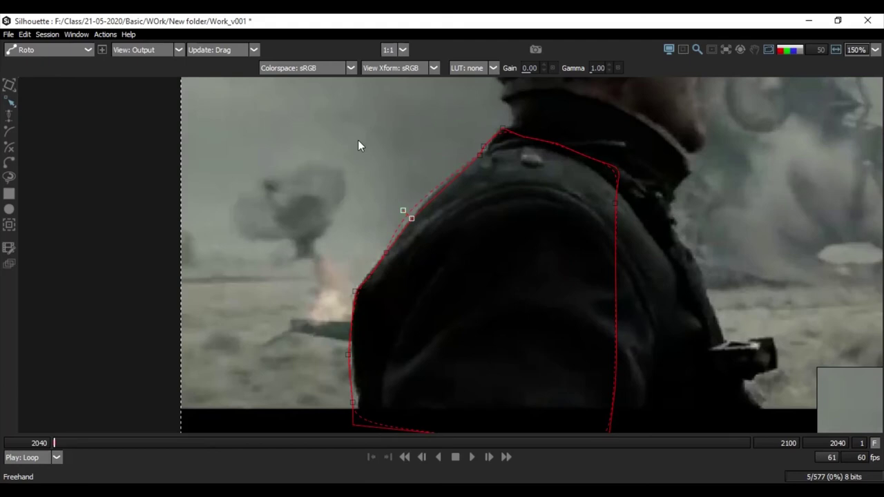
click(8, 34)
Step: Turn off Show feather handles in the Shape preferences
click(32, 197)
drag(391, 33, 407, 38)
click(610, 251)
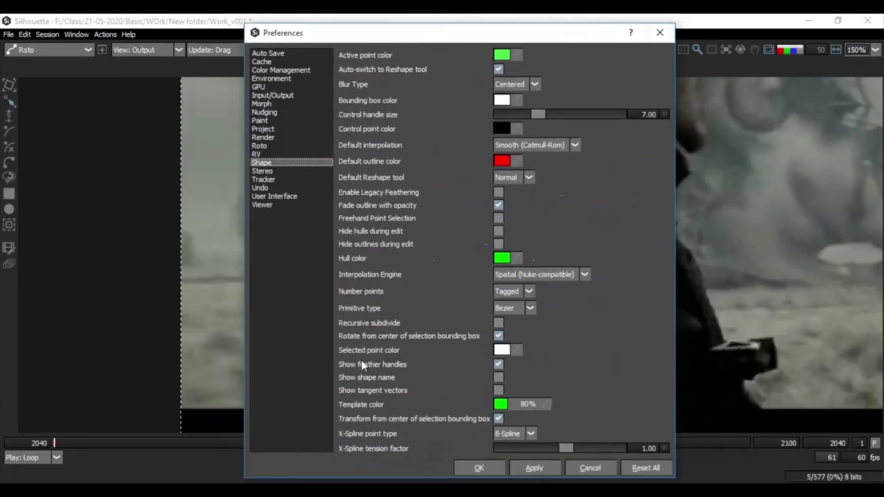
click(499, 366)
click(477, 468)
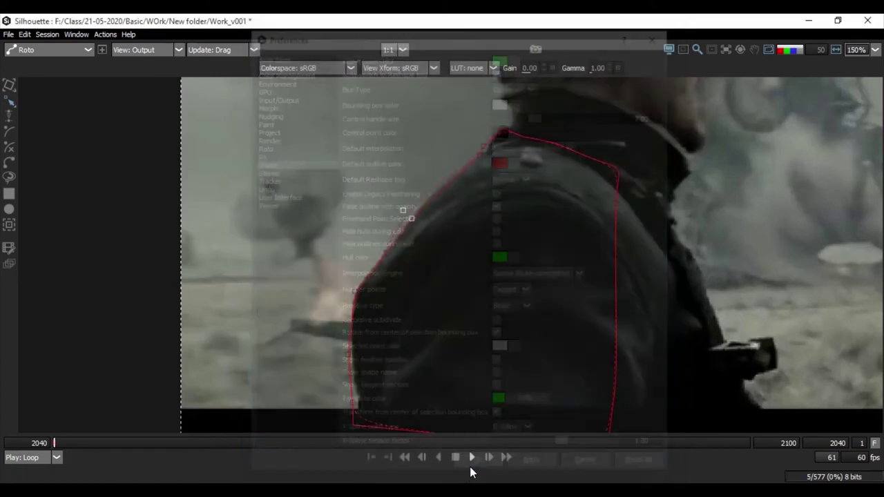
drag(322, 122, 690, 430)
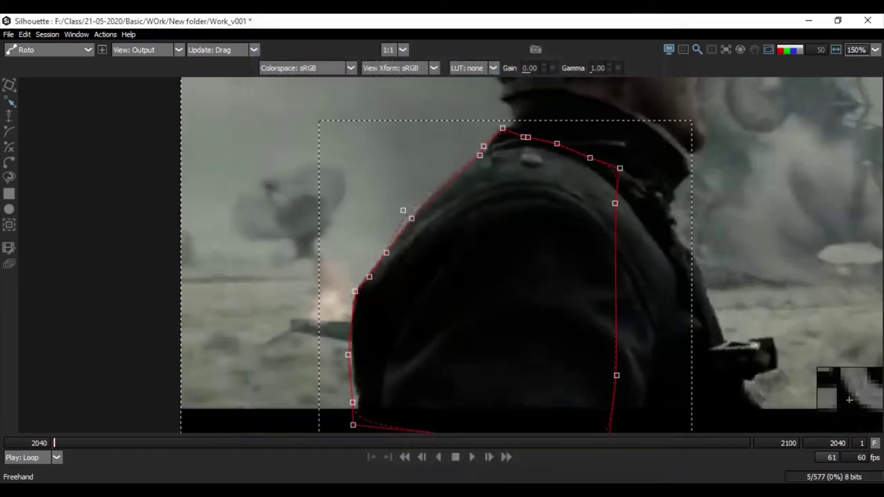
Step: Reselect the shoulder shape to check it now shows a single outline without feather handles
right_click(584, 253)
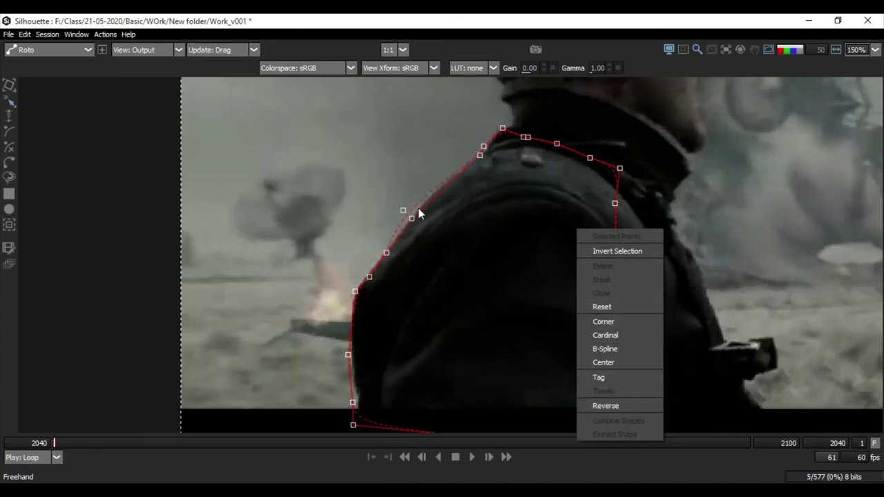
click(597, 308)
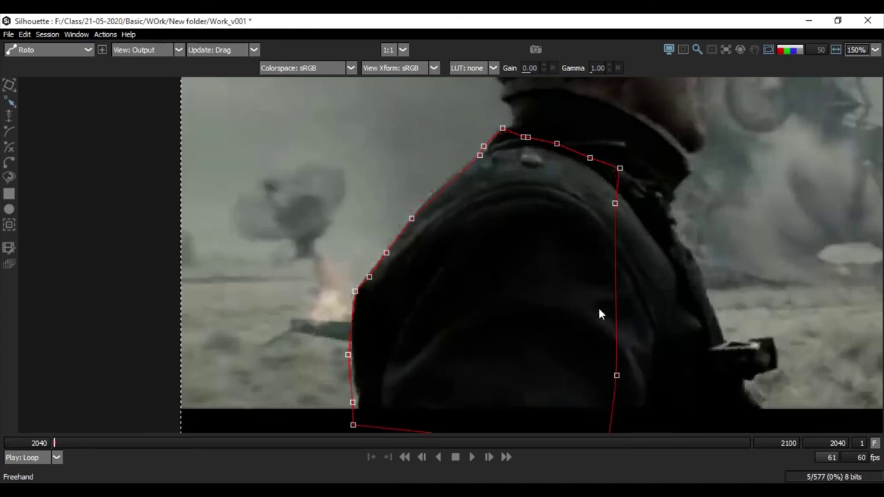
click(612, 166)
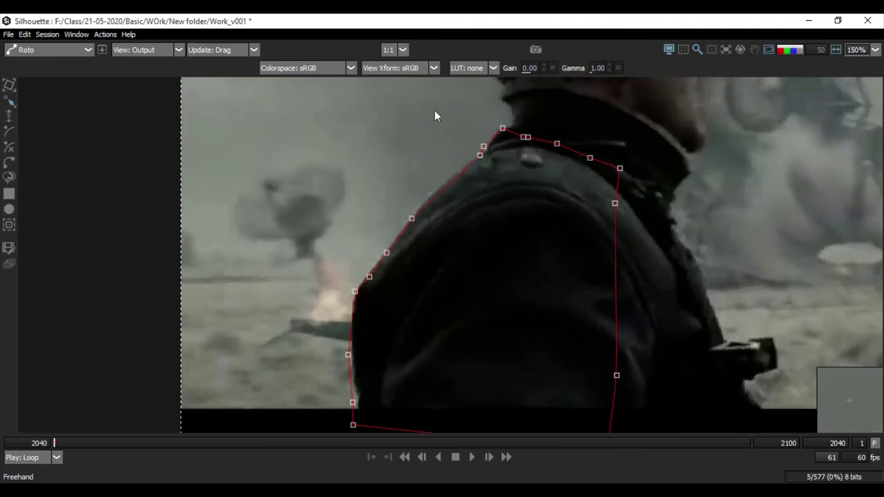
click(480, 146)
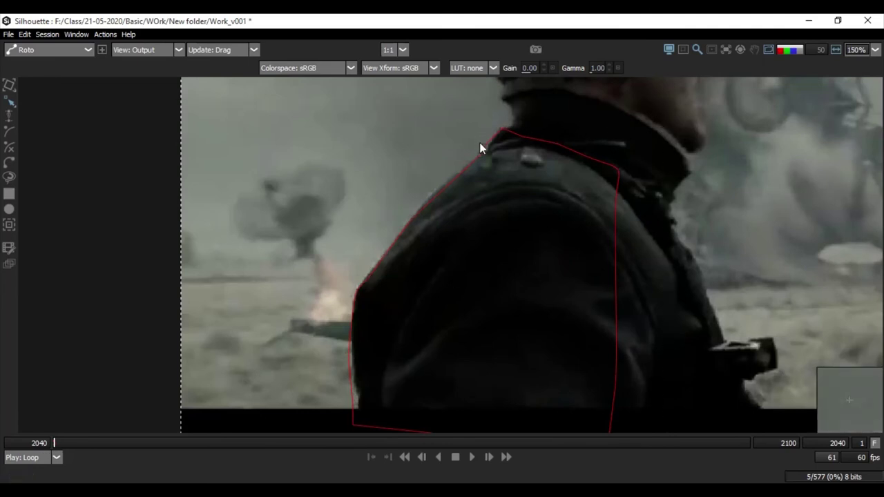
click(464, 170)
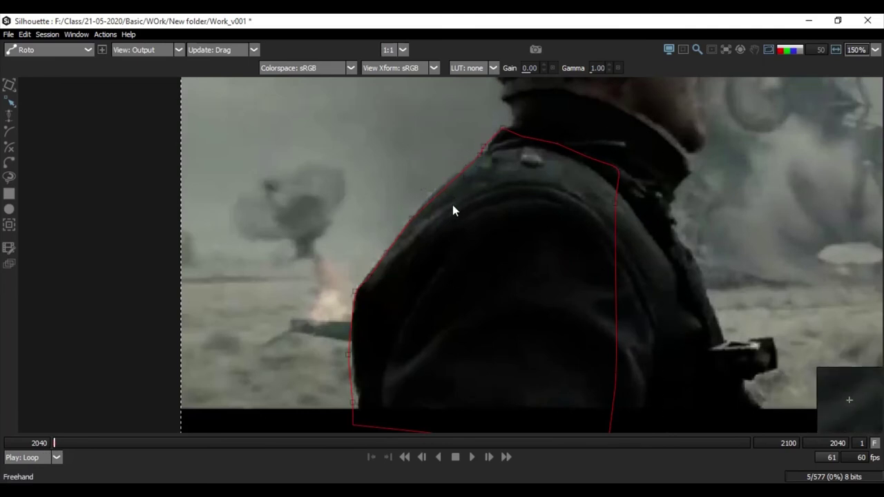
scroll(441, 190, down, 2)
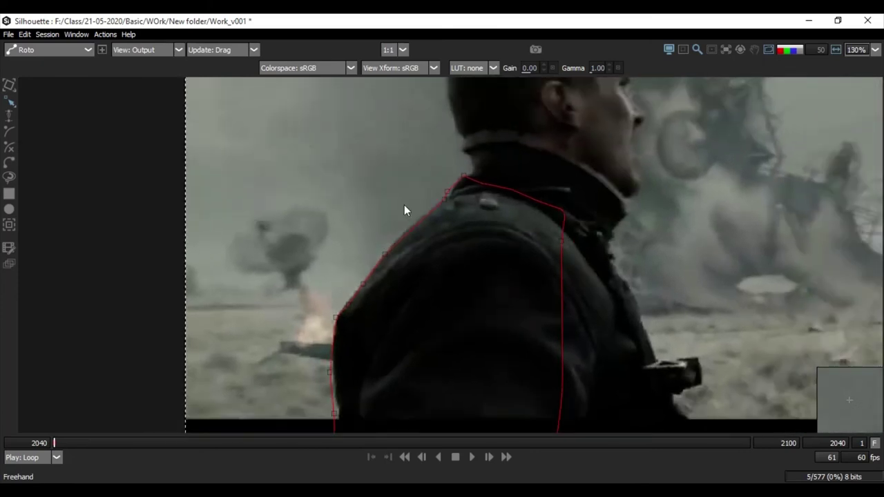
click(84, 34)
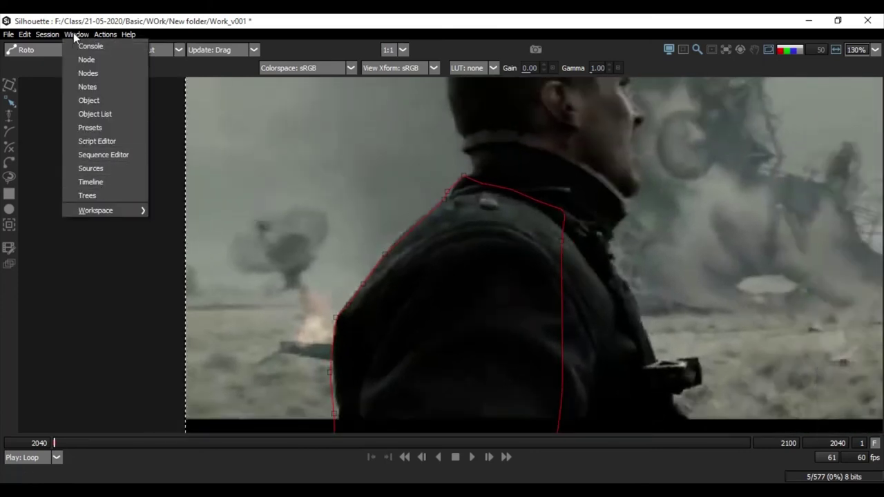
Step: Switch to the Composite workspace layout, trying the maximized viewer and another layout
mouse_move(107, 213)
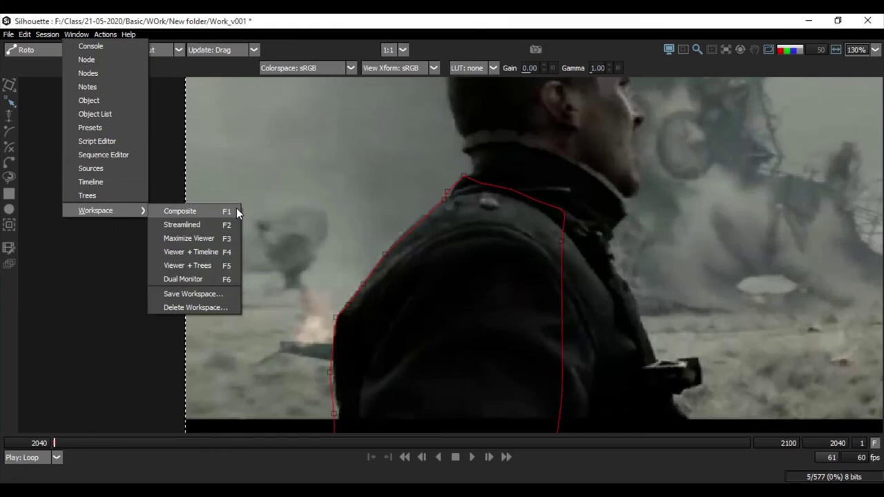
click(185, 214)
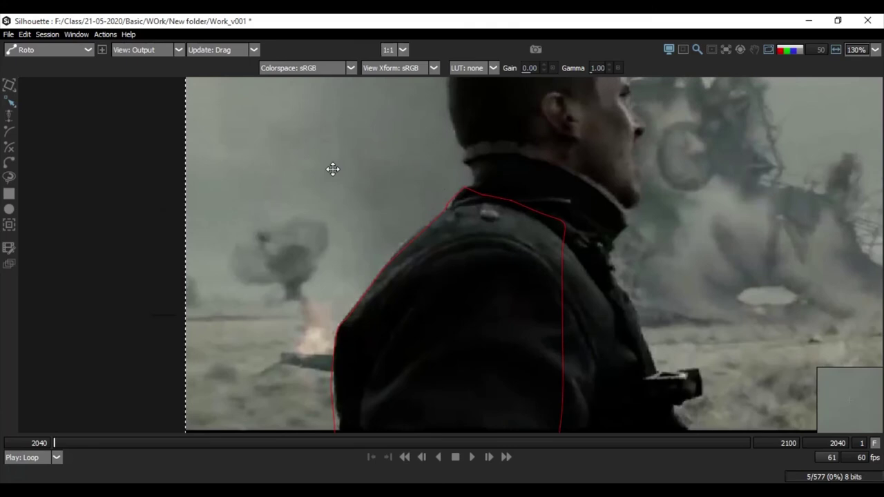
key(grave)
key(grave)
click(82, 33)
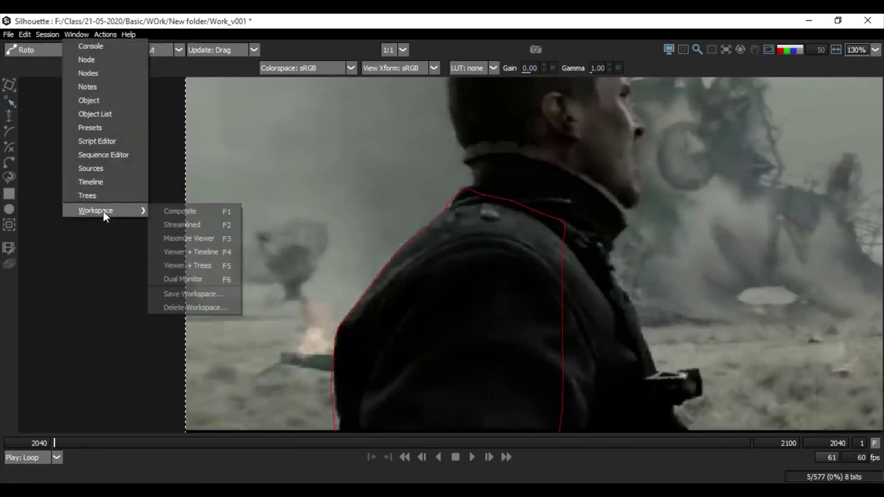
click(179, 212)
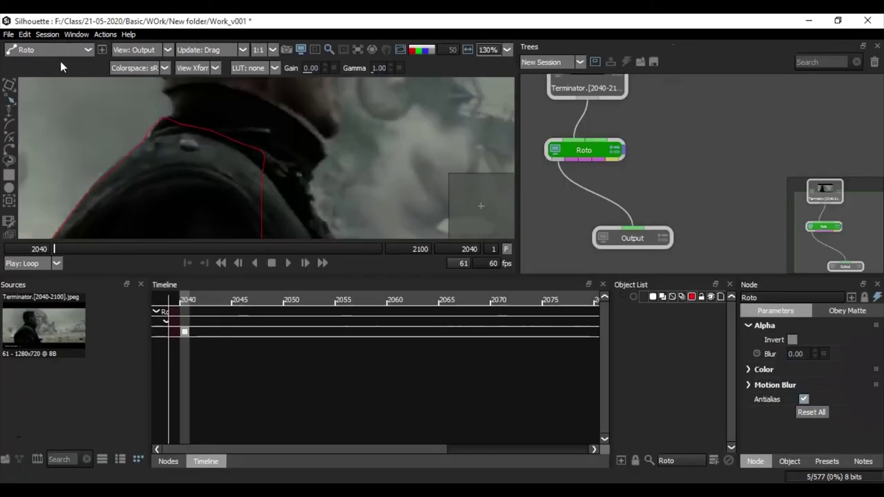
click(76, 33)
mouse_move(103, 210)
click(182, 223)
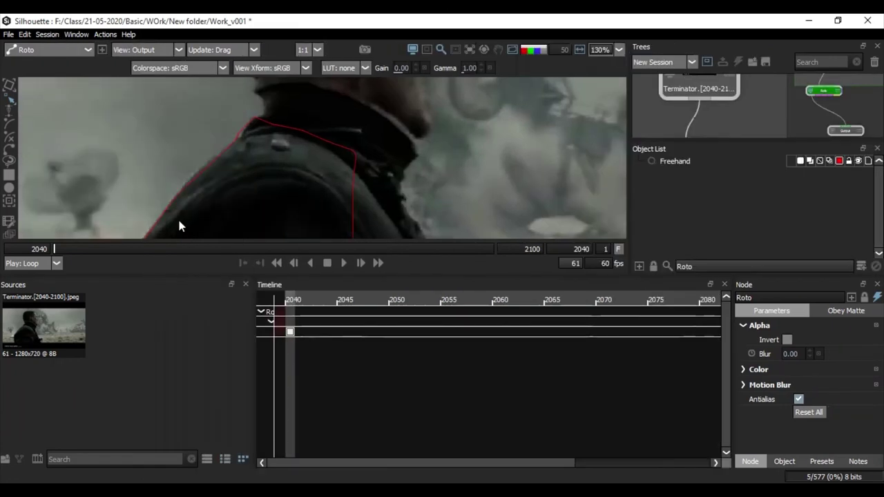
Step: Maximize the viewer to frame the whole shoulder outline, then restore the multi-panel layout
click(72, 33)
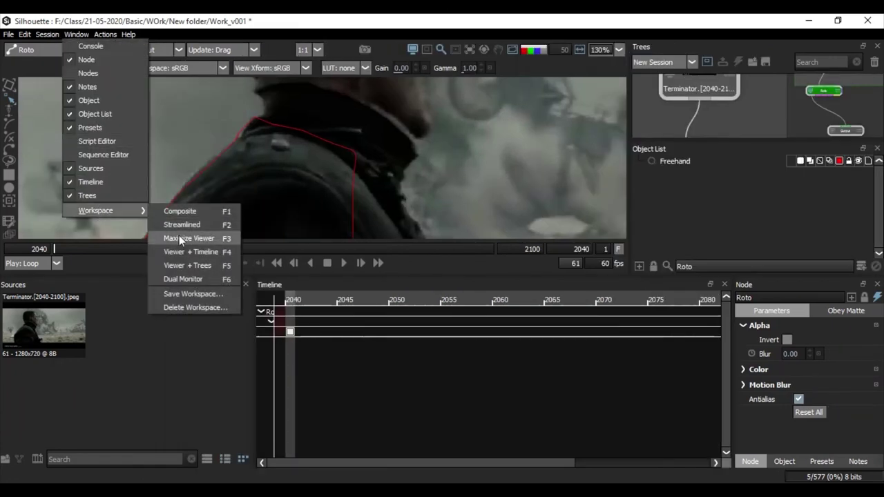
click(179, 235)
drag(462, 231, 342, 222)
scroll(312, 229, down, 2)
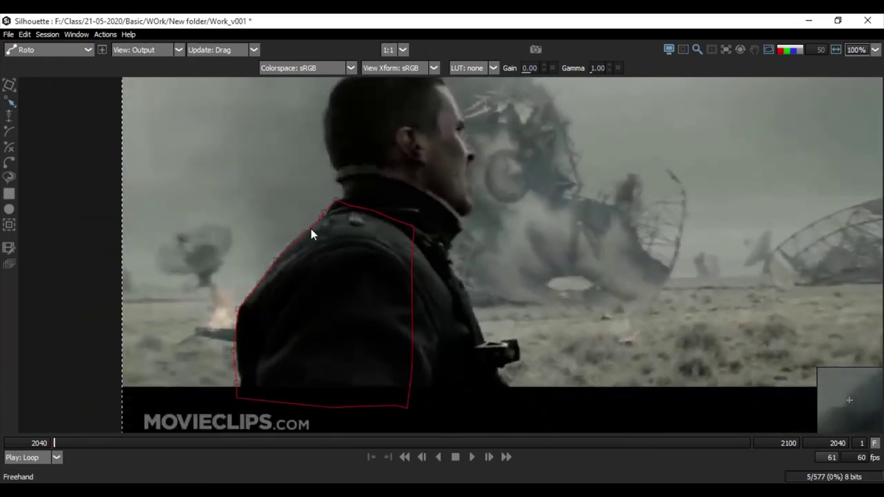
drag(311, 229, 337, 197)
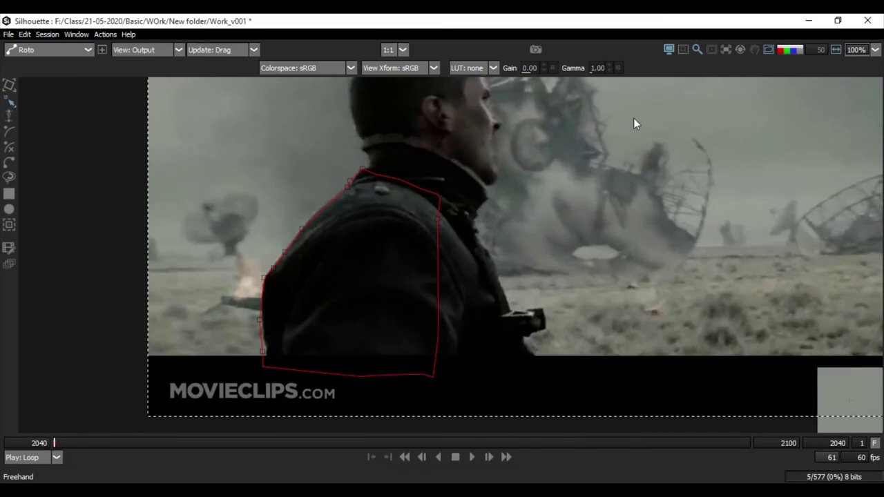
key(grave)
drag(204, 200, 317, 178)
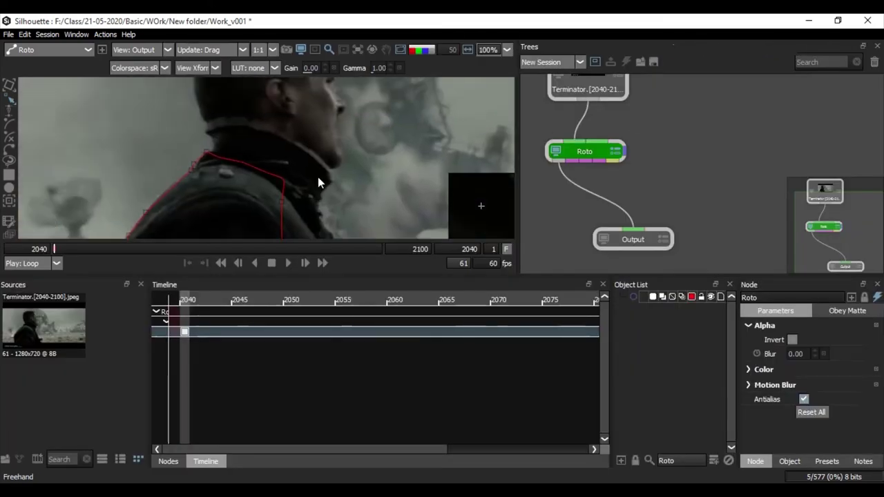
scroll(317, 178, down, 1)
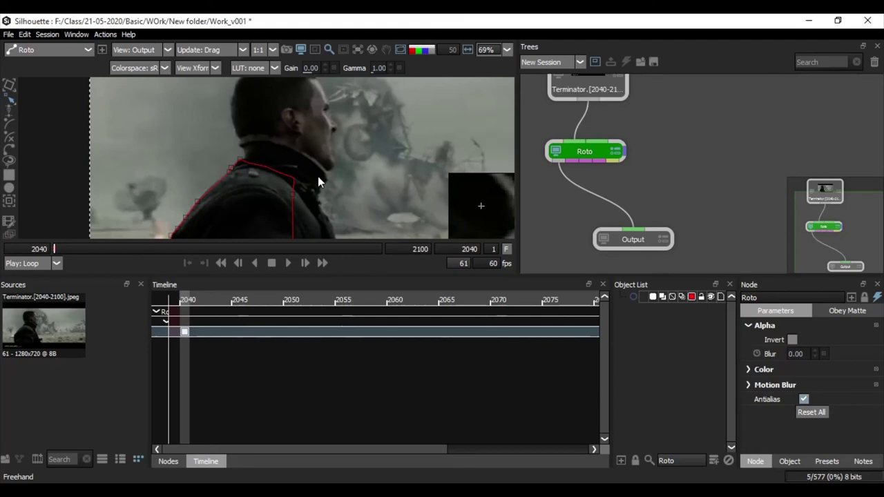
click(331, 492)
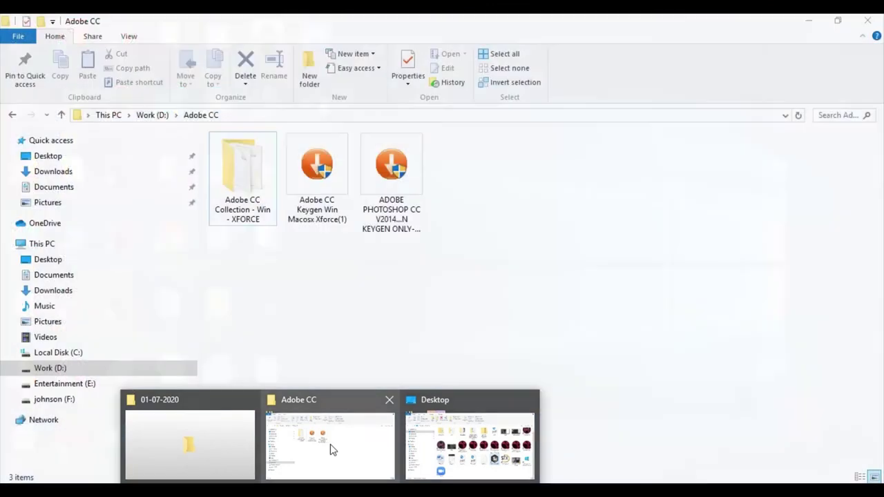
Step: In File Explorer, open the Class folder on the F: drive
click(328, 450)
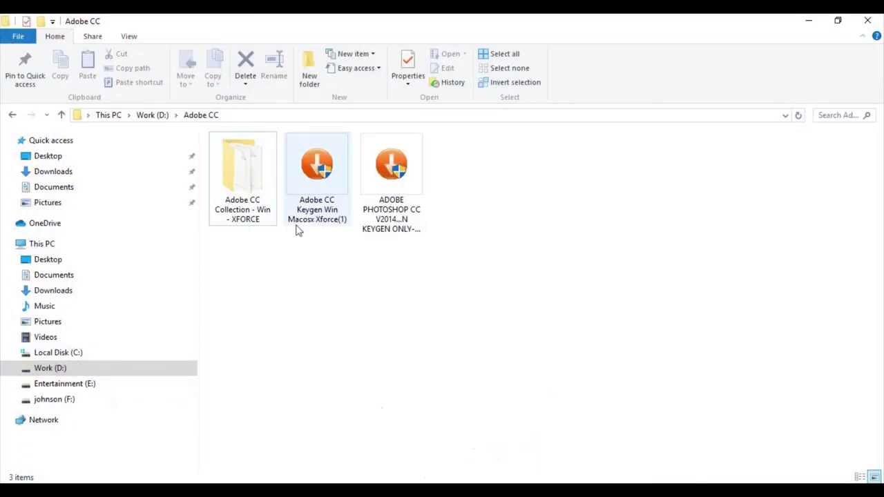
click(68, 400)
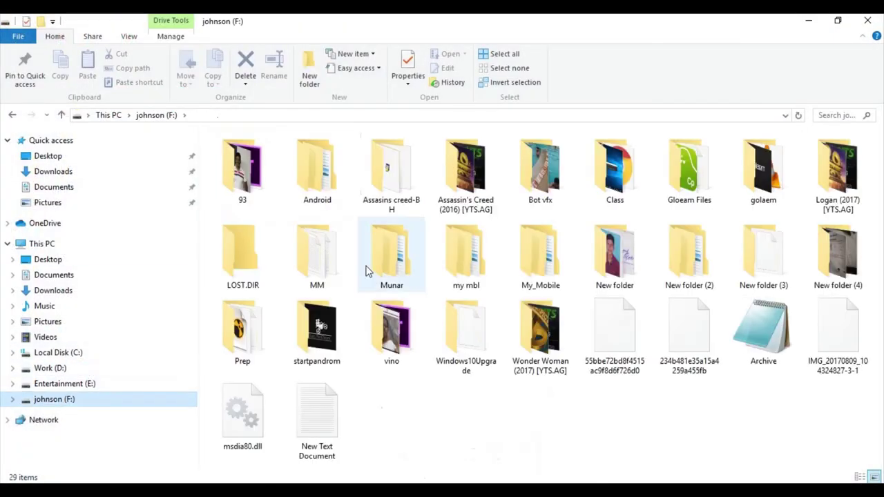
mouse_move(367, 271)
mouse_move(371, 235)
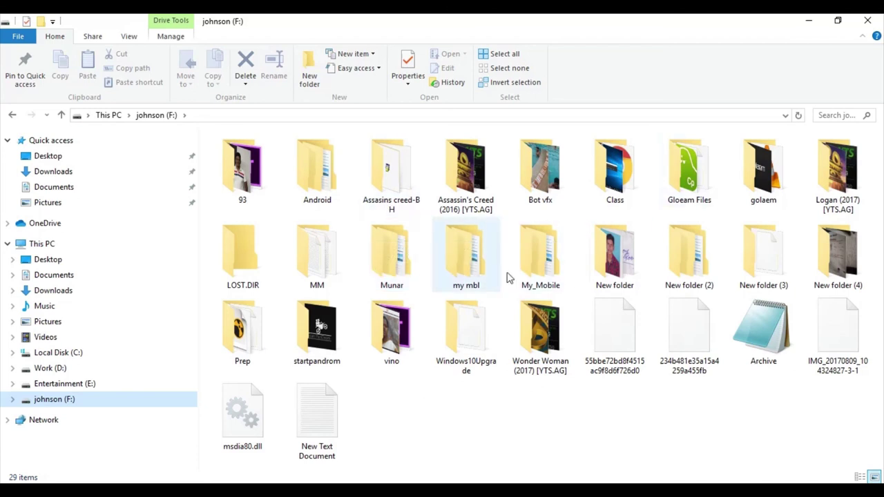
click(447, 283)
click(586, 212)
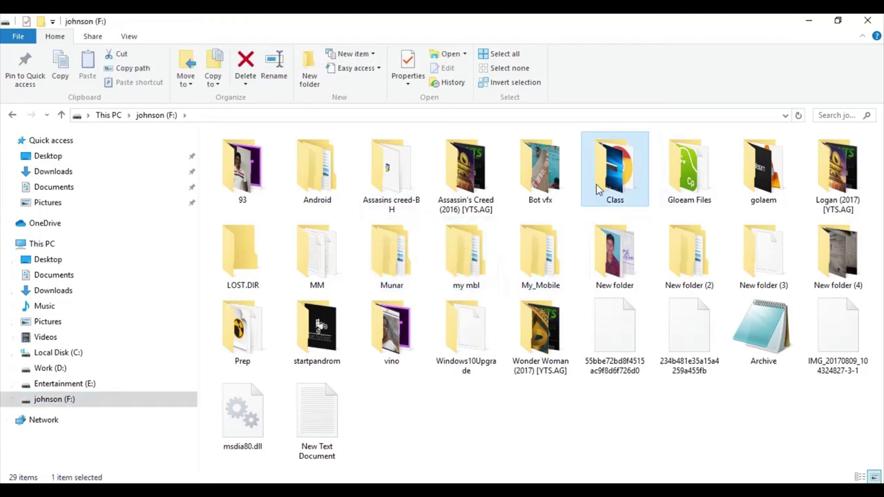
double_click(598, 191)
Step: Open Footage > Terminator and scroll through its 61 frames, Terminator.2040 to Terminator.2100
click(253, 225)
double_click(254, 225)
click(269, 198)
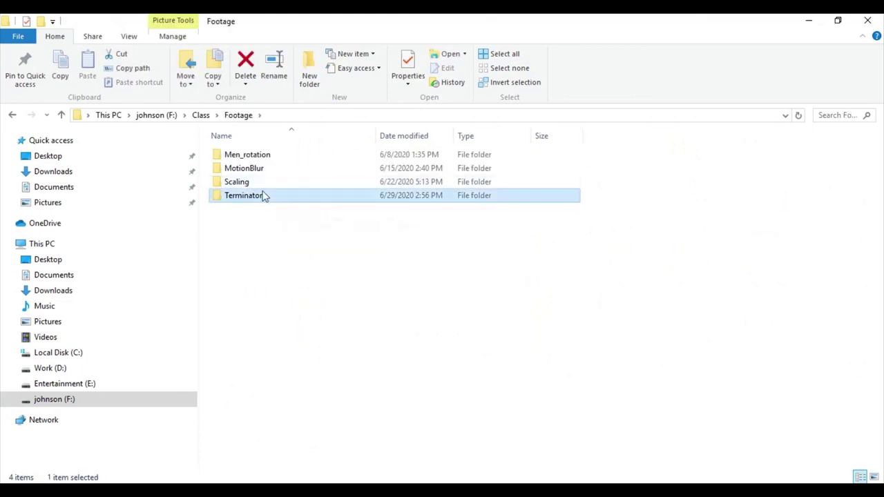
double_click(269, 198)
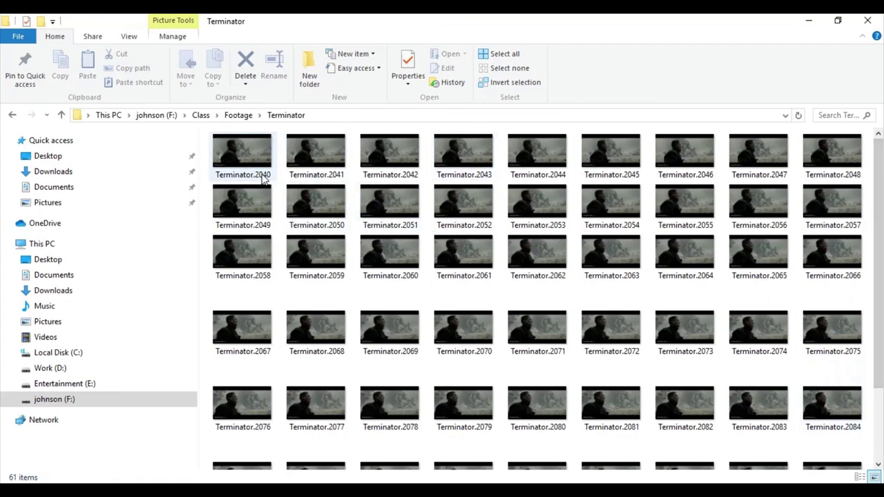
scroll(655, 467, down, 3)
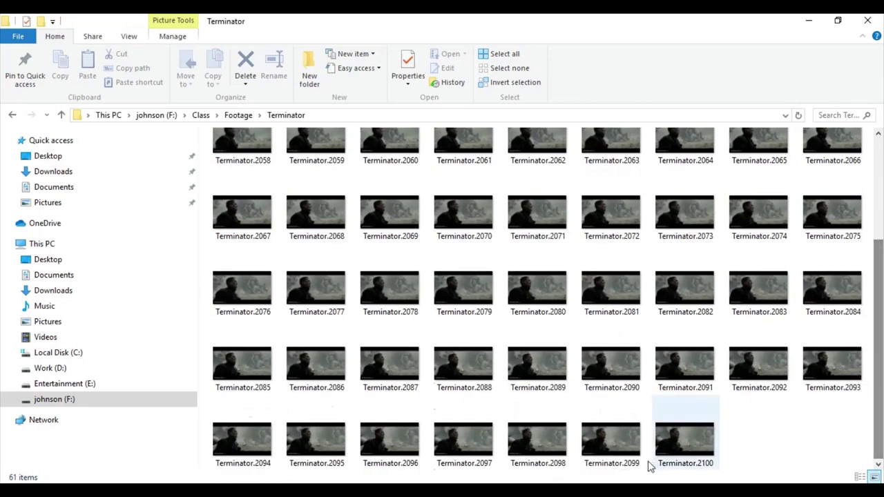
scroll(784, 452, up, 3)
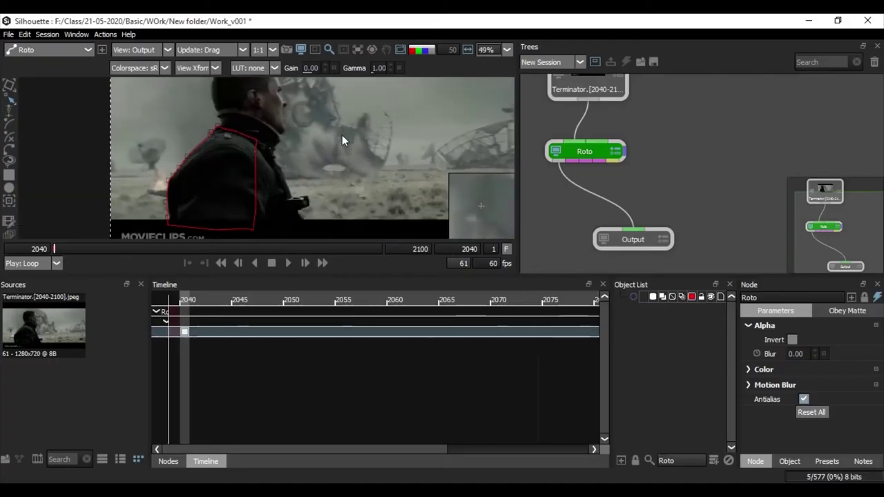
Step: Back in Silhouette, select the freehand shoulder shape and list the Composite node category
scroll(342, 141, down, 3)
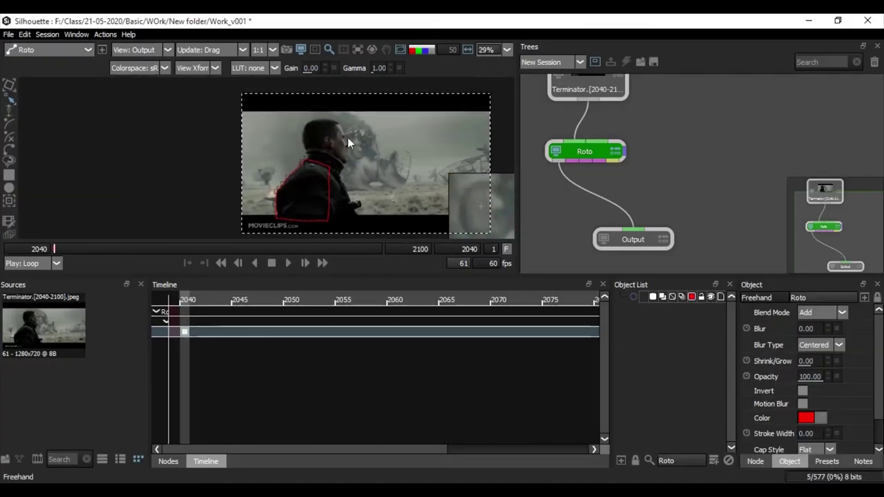
drag(357, 173, 282, 142)
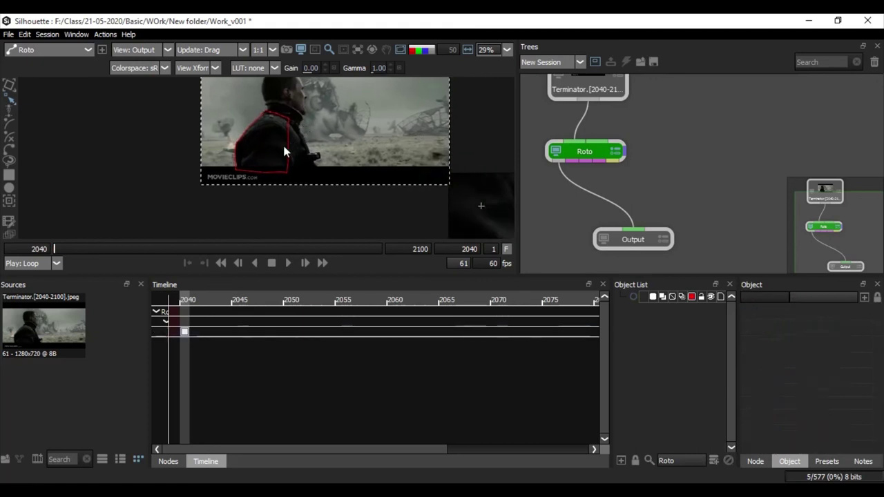
scroll(283, 142, up, 3)
click(290, 164)
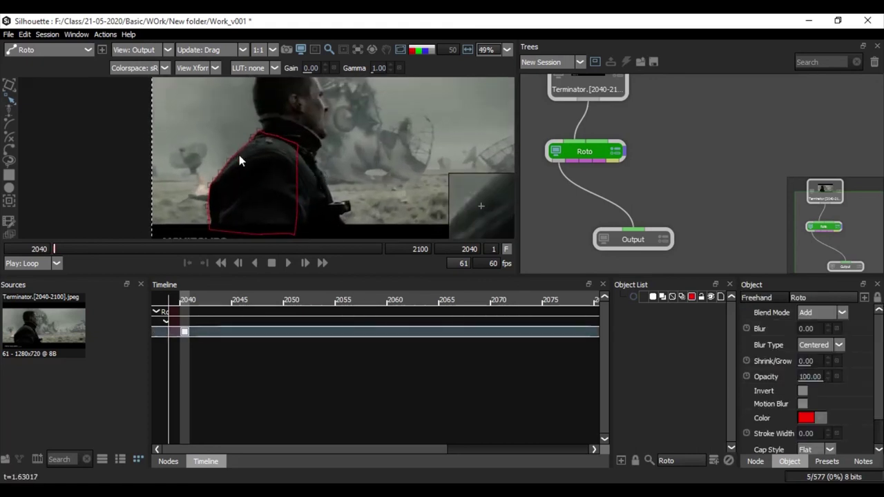
click(173, 462)
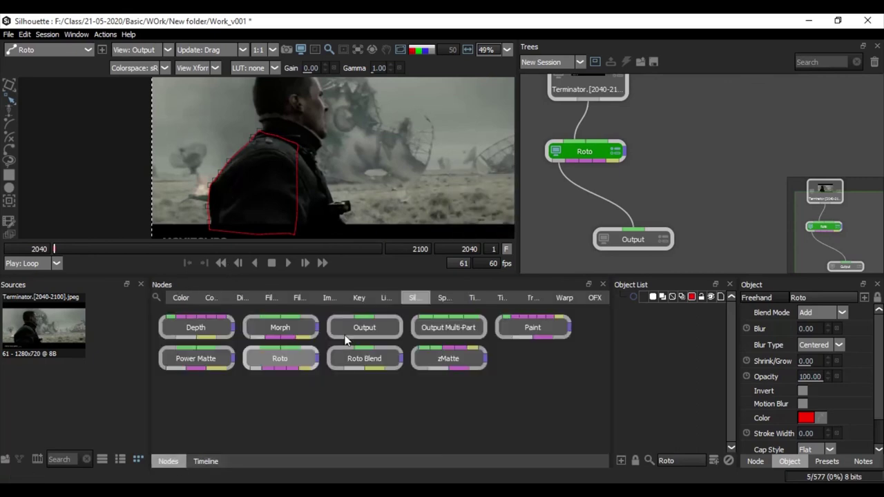
click(211, 300)
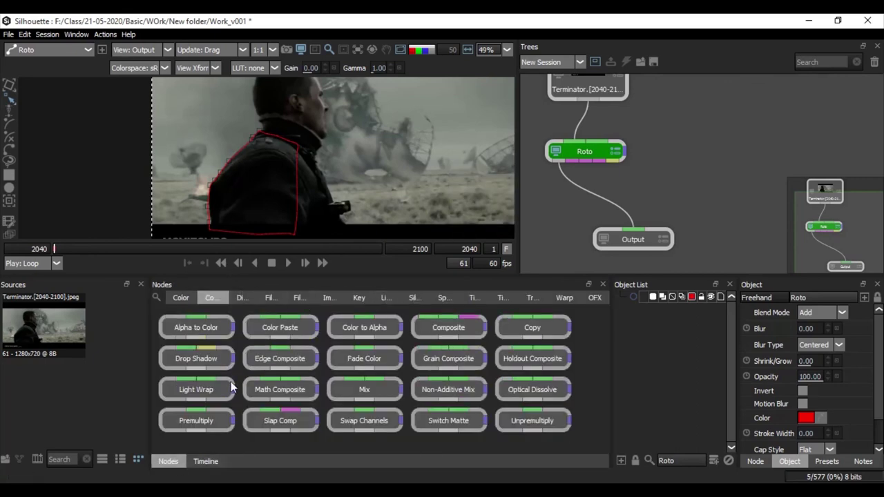